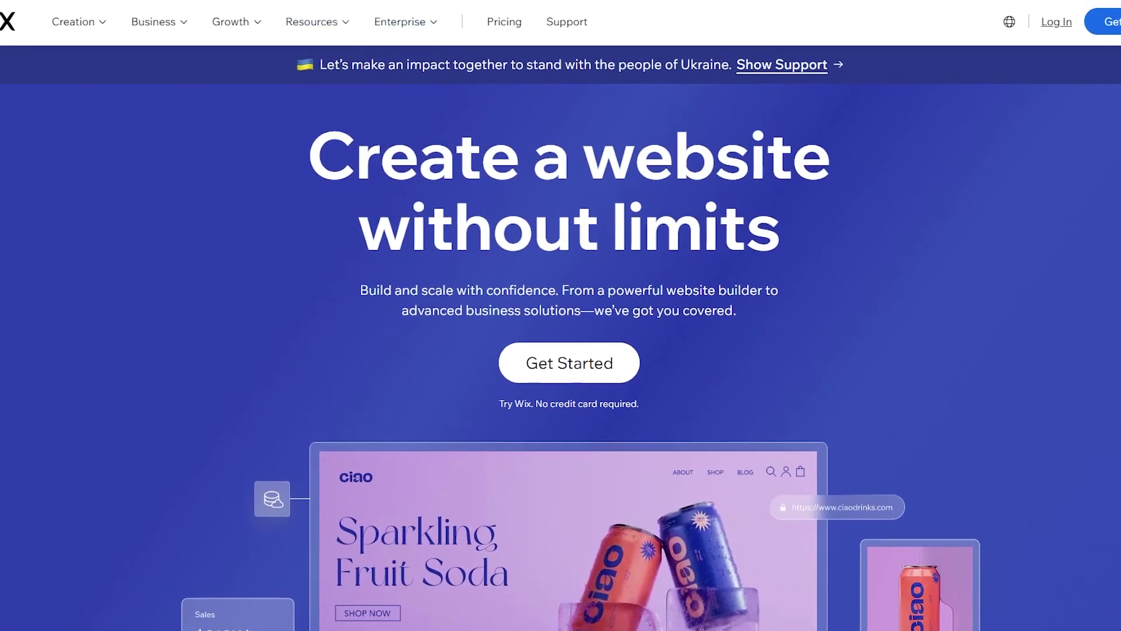
click(185, 4)
text(www)
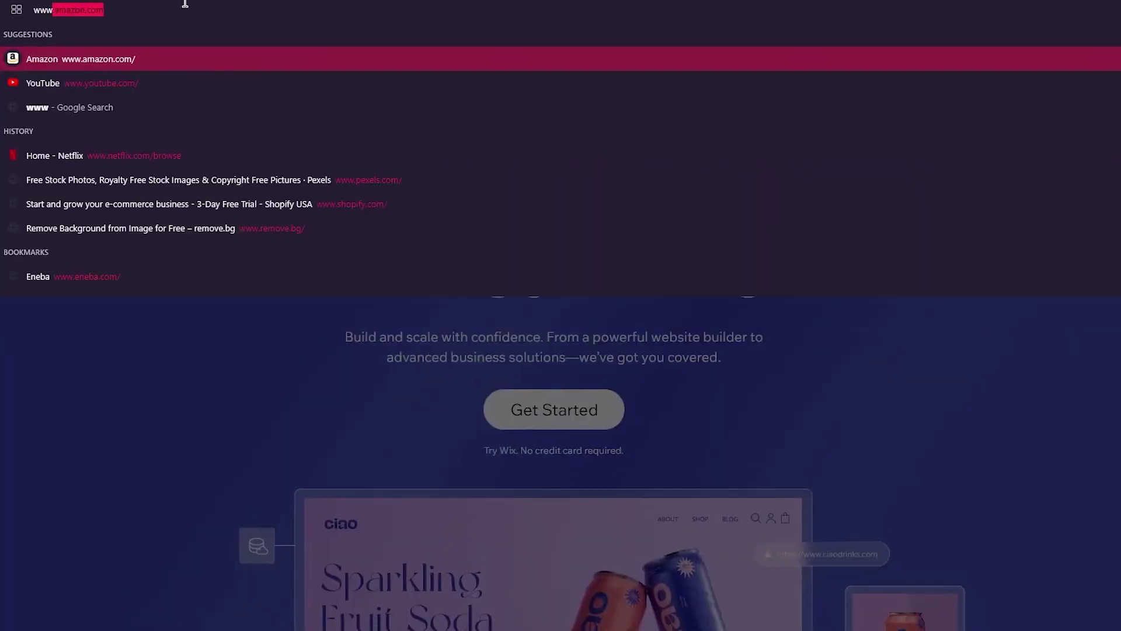
text(.web)
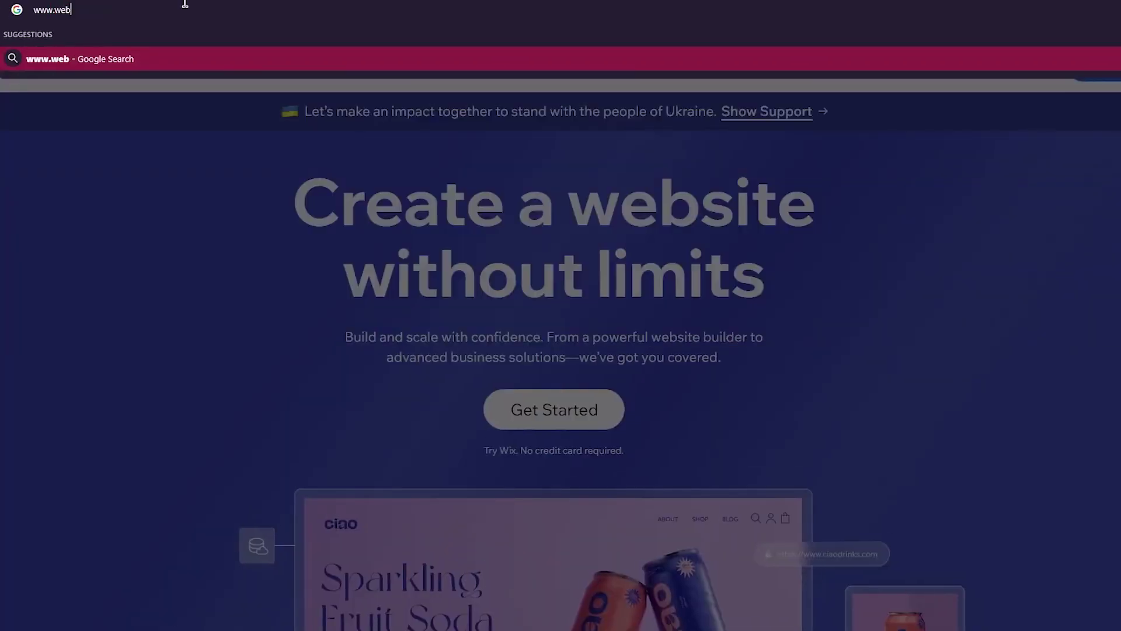
text(siteworldm)
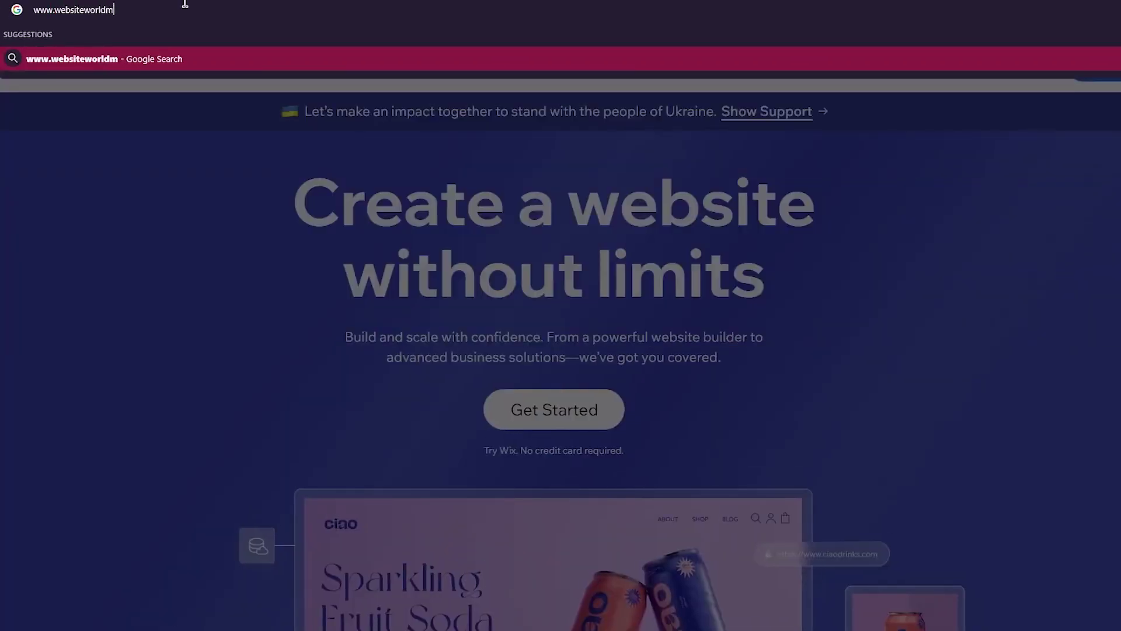
text(edia.com/wix)
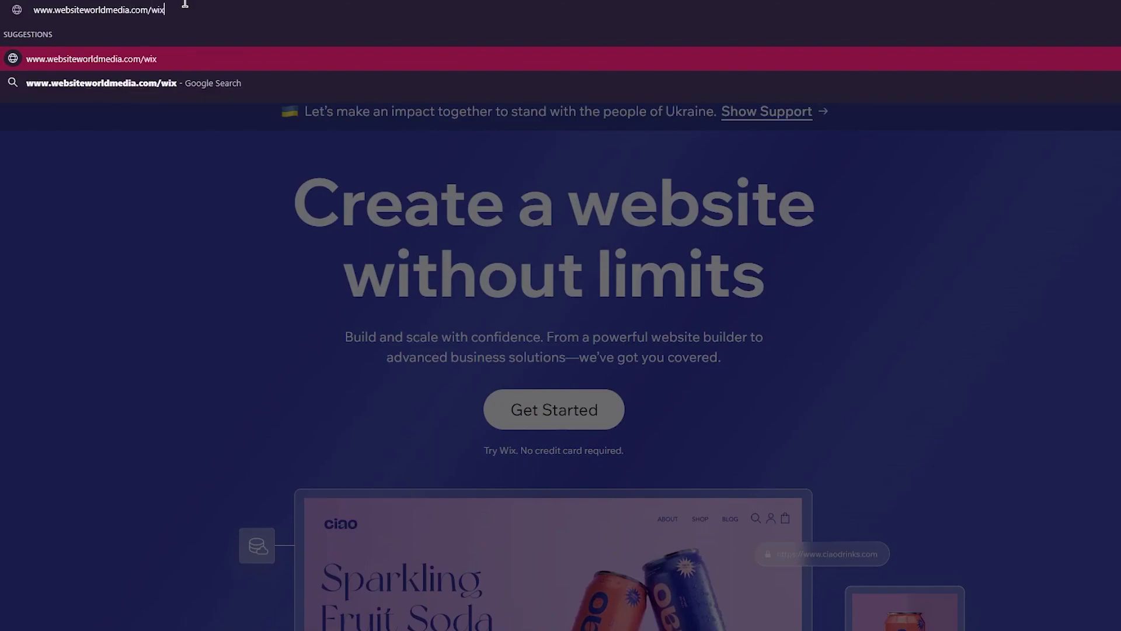
key(Return)
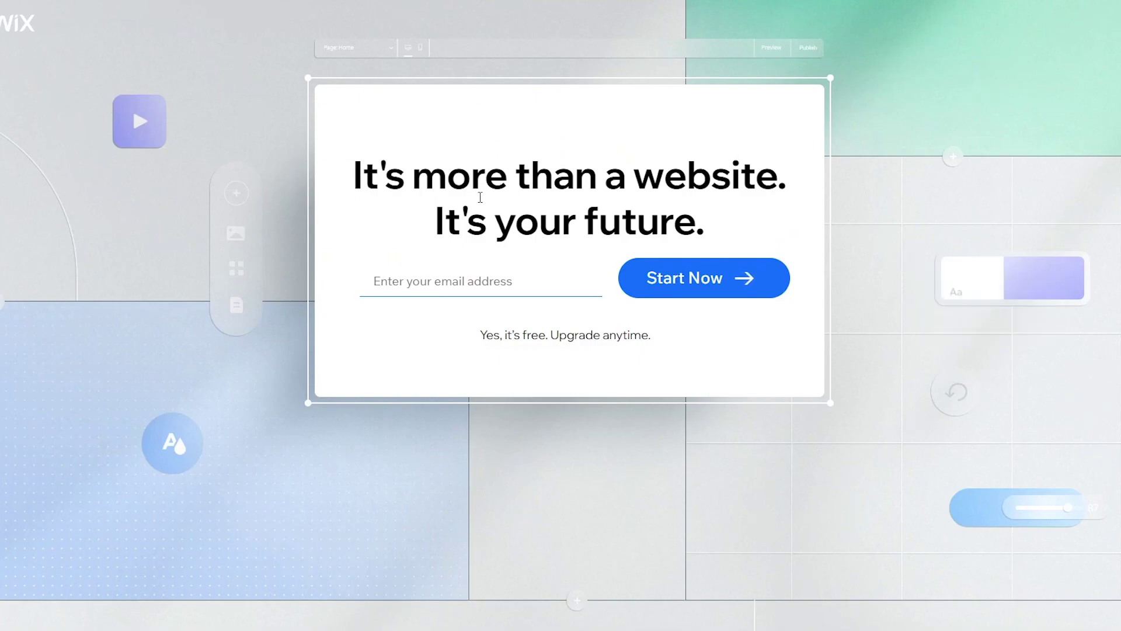
drag(391, 182, 777, 176)
click(489, 276)
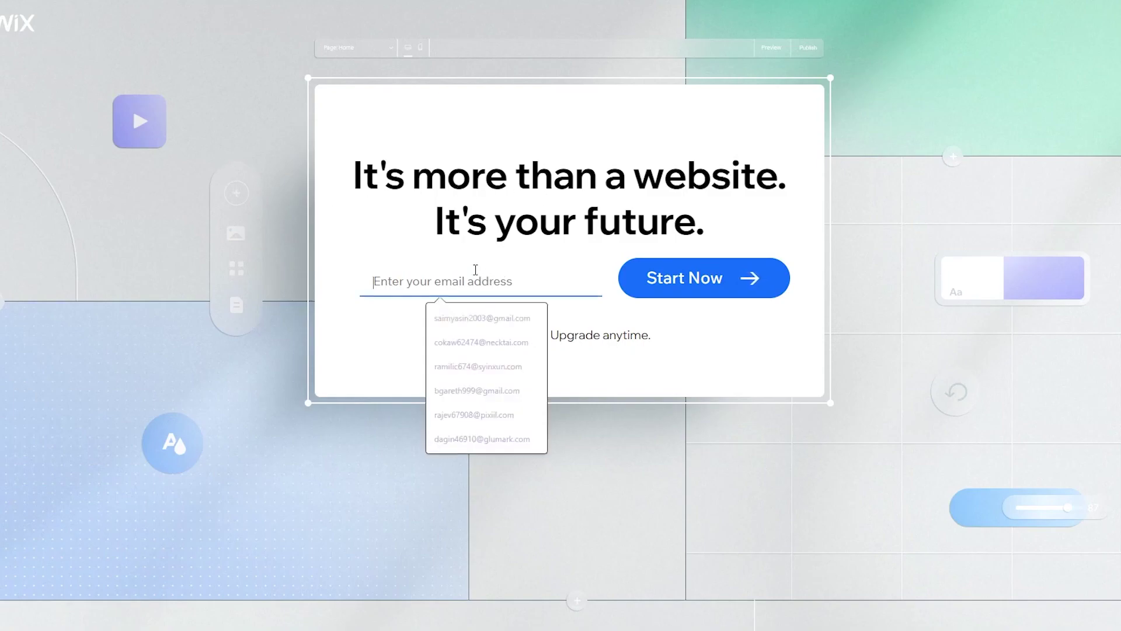
click(457, 283)
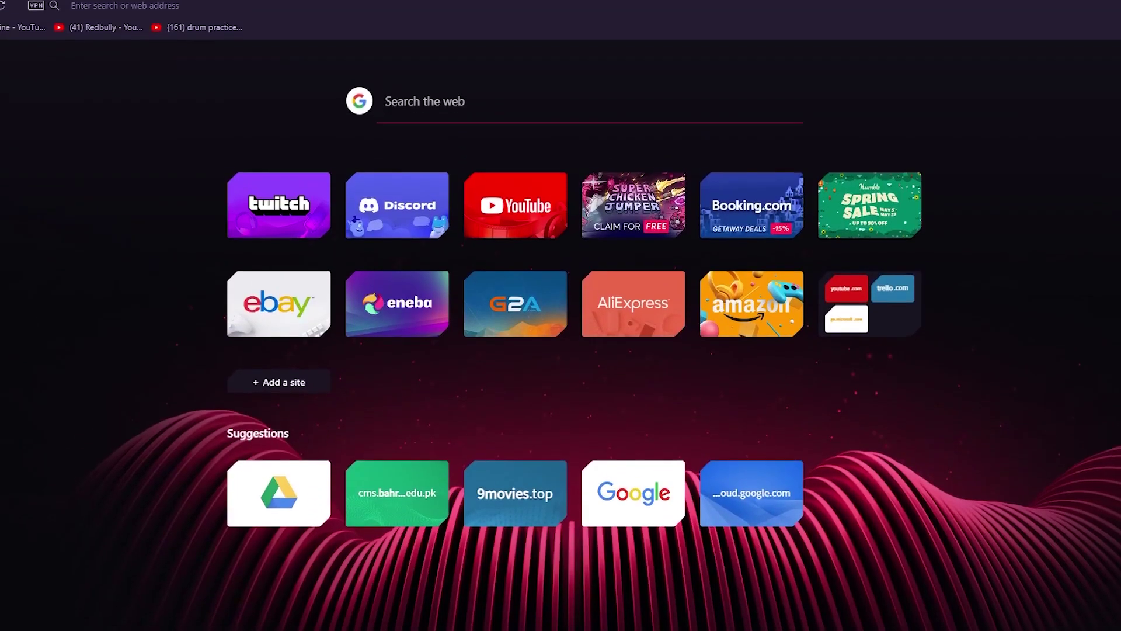
Search Google for 'wix pricing'
text(w)
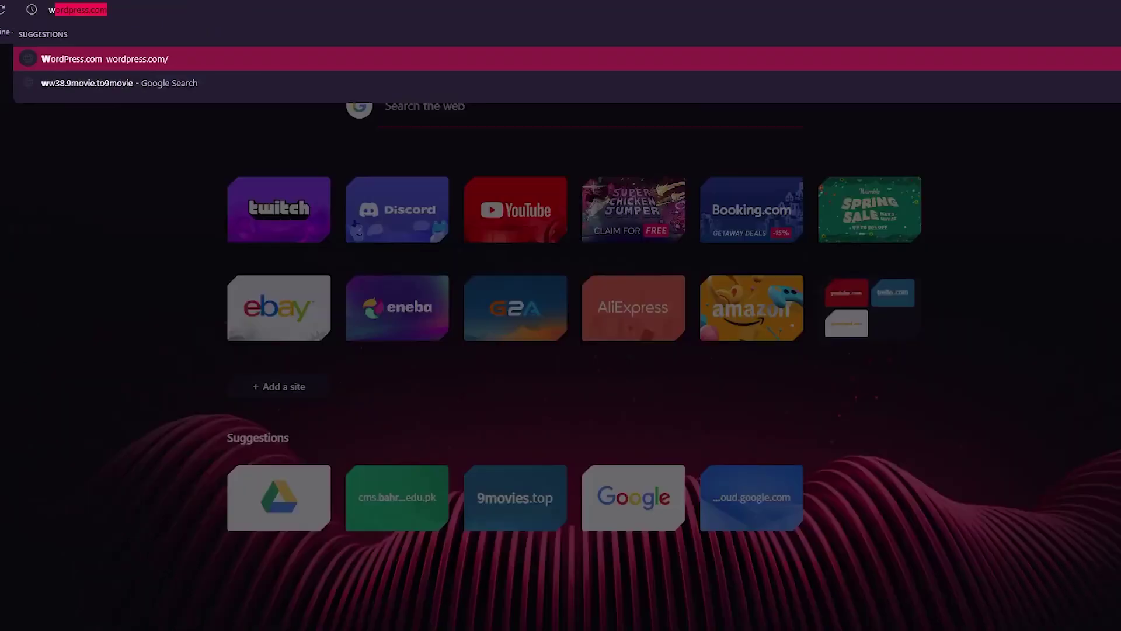
text(ix pr)
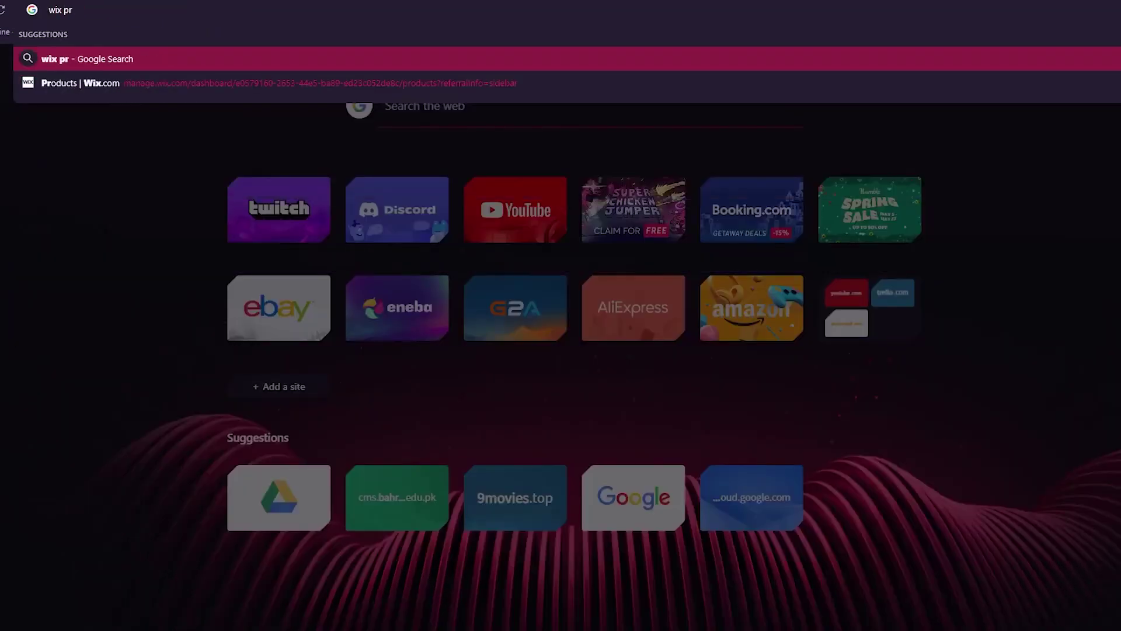
key(Down)
key(Return)
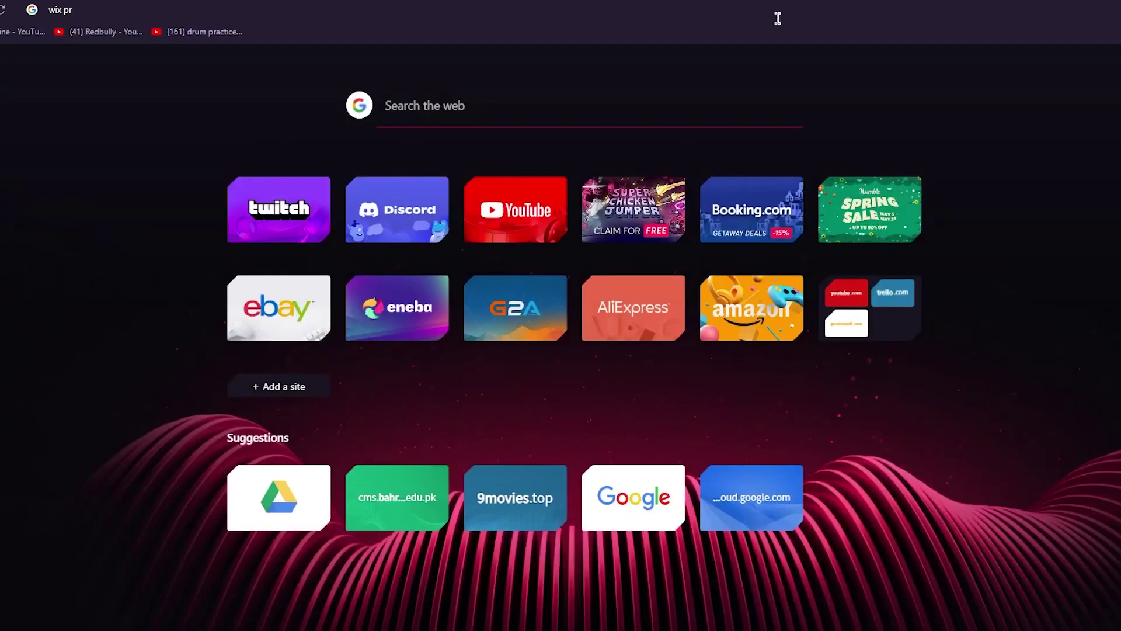
text(icing)
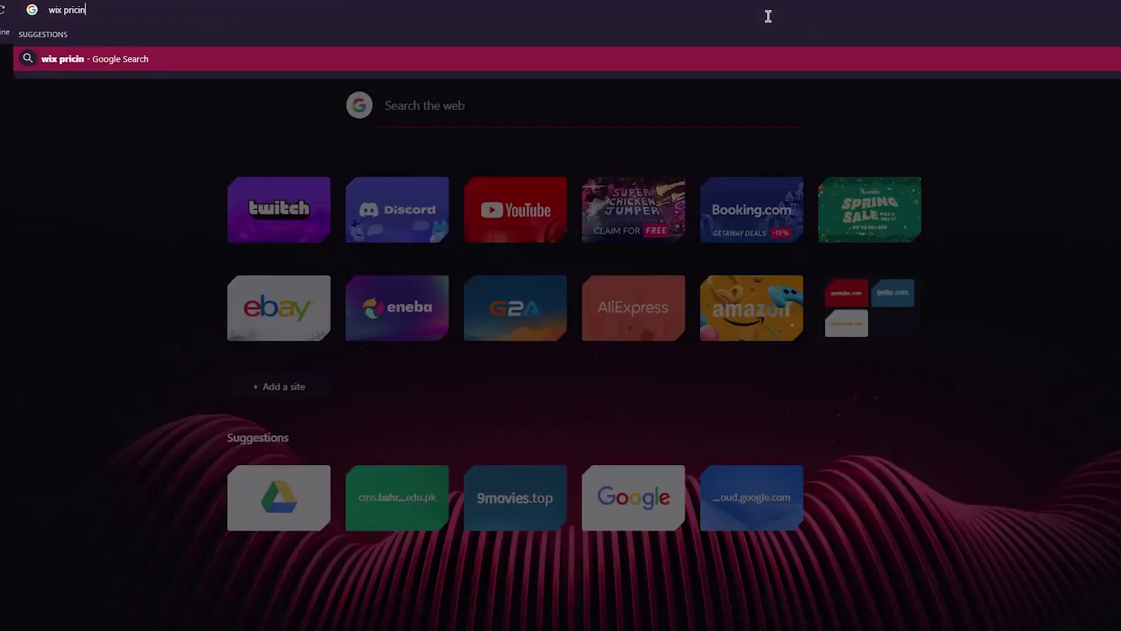
key(Return)
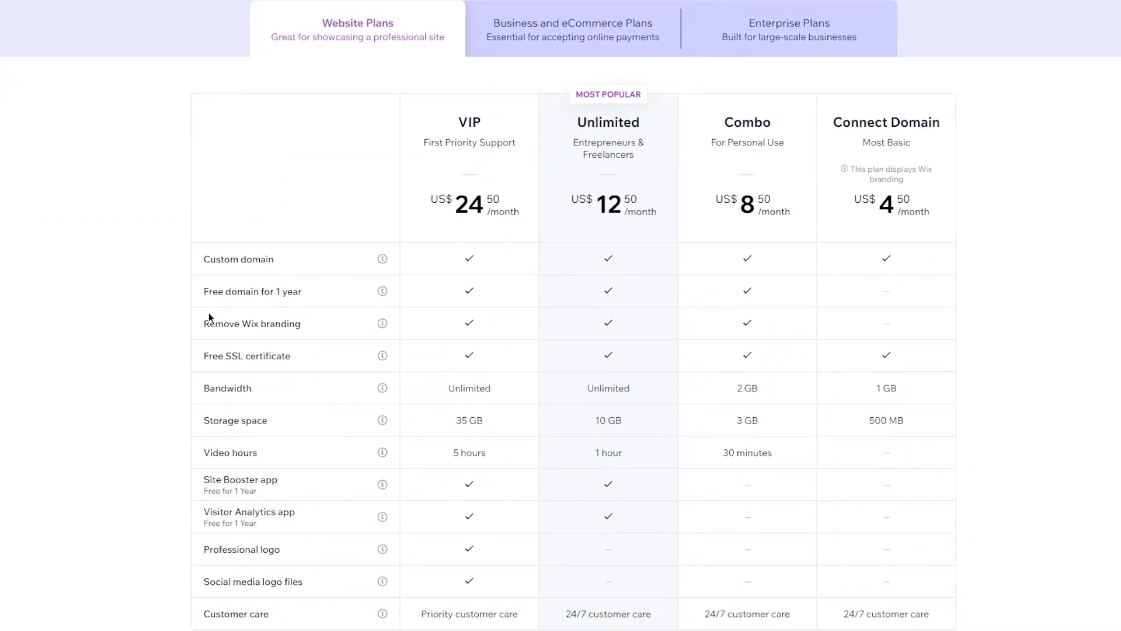
Look over the pricing plans, copy the TempMail address and return to the Wix tab
scroll(1007, 288, down, 12)
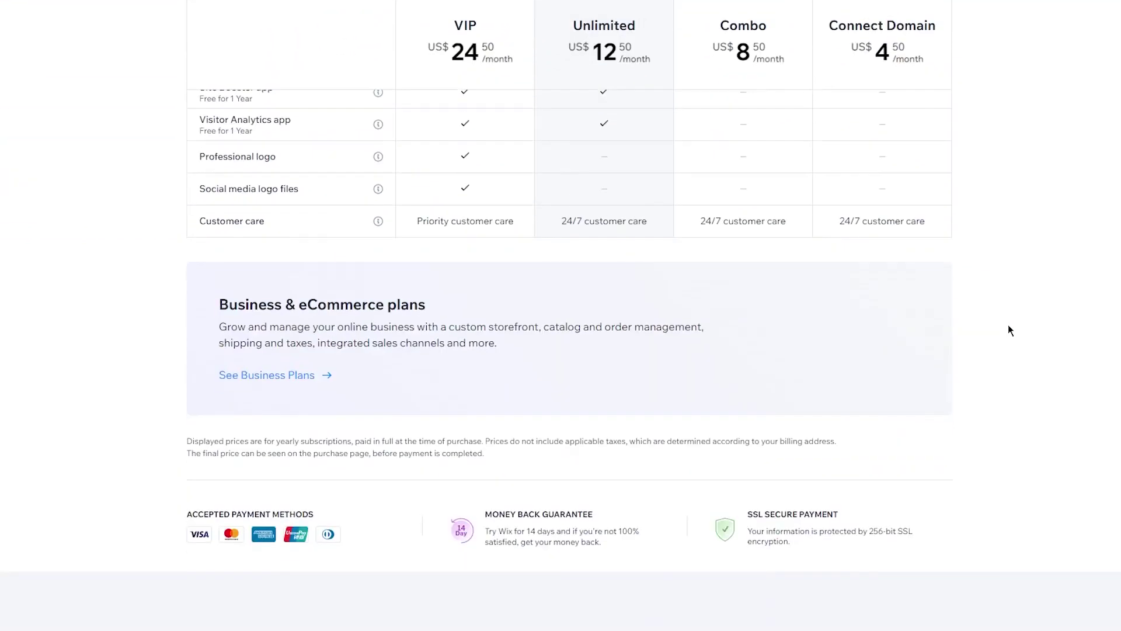
scroll(1008, 324, up, 11)
scroll(520, 242, down, 11)
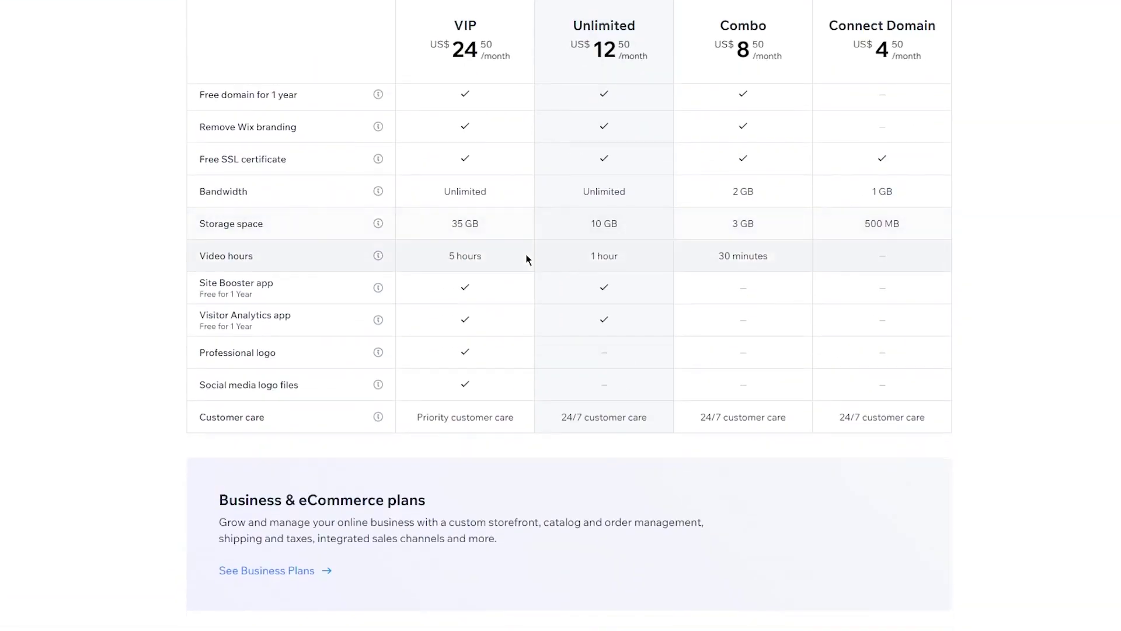
scroll(461, 191, up, 8)
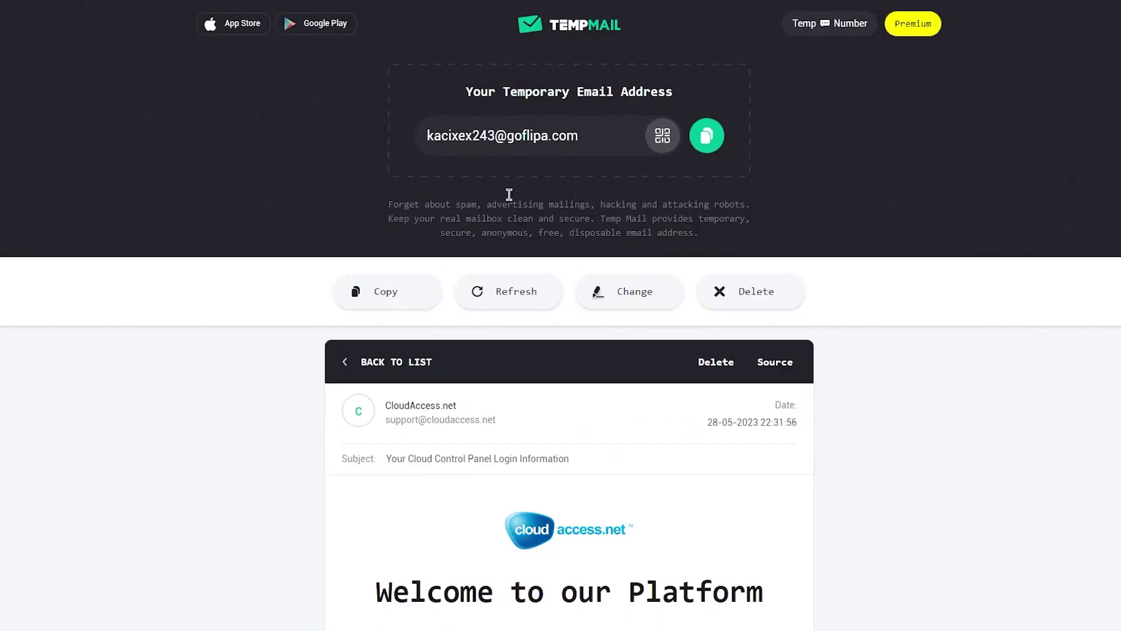
click(712, 140)
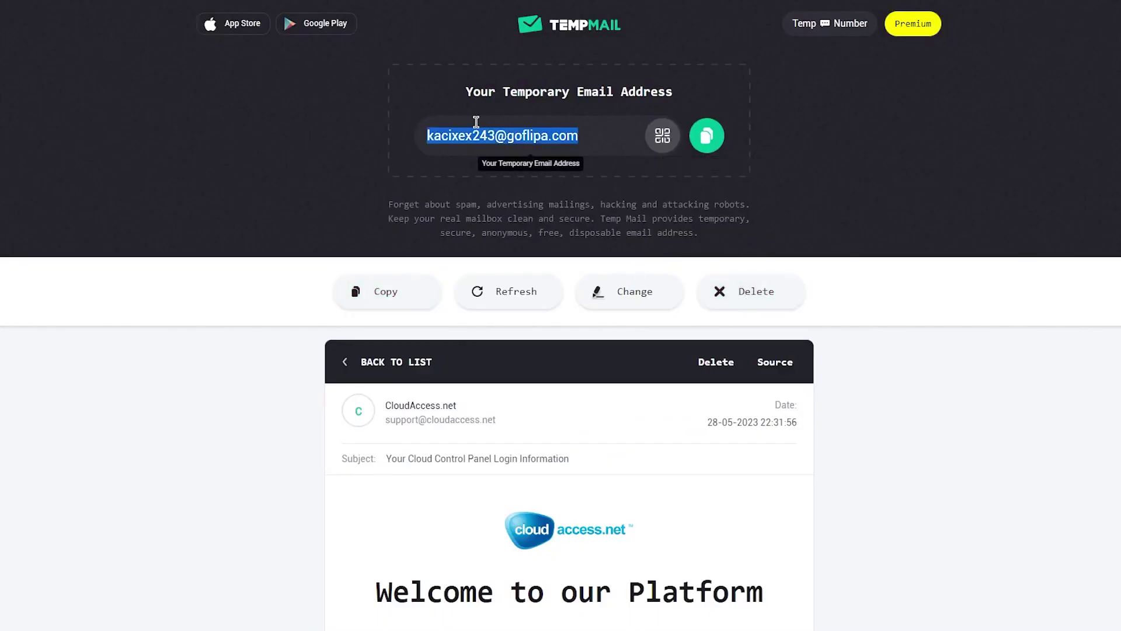
click(353, 360)
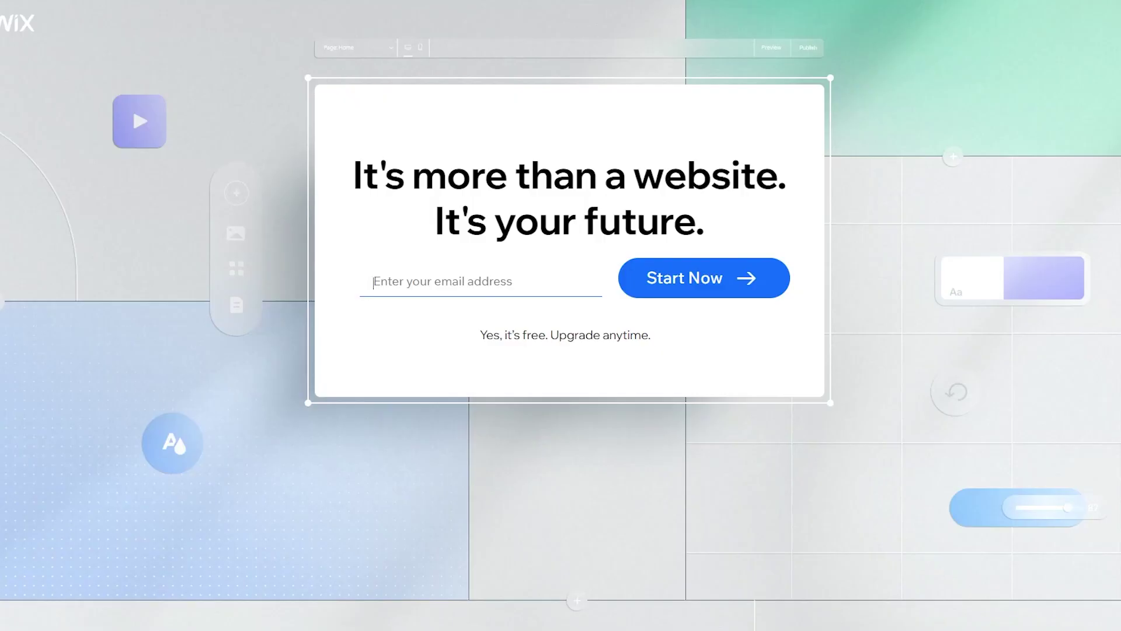
Paste the temporary e-mail address into the sign-up field and submit it
right_click(512, 286)
click(538, 433)
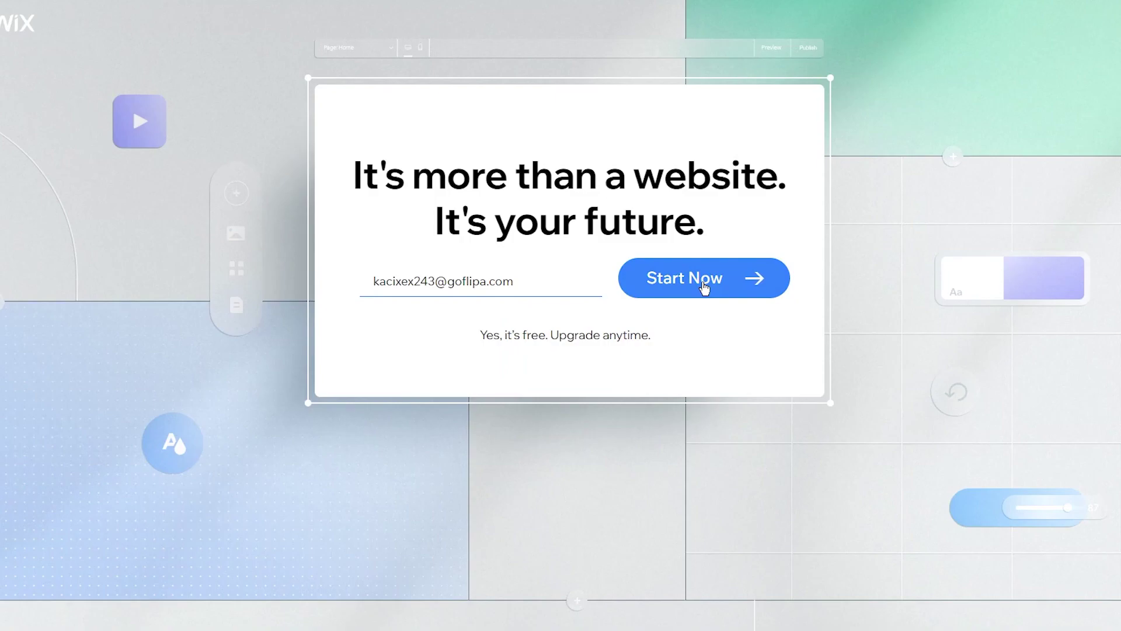
click(737, 295)
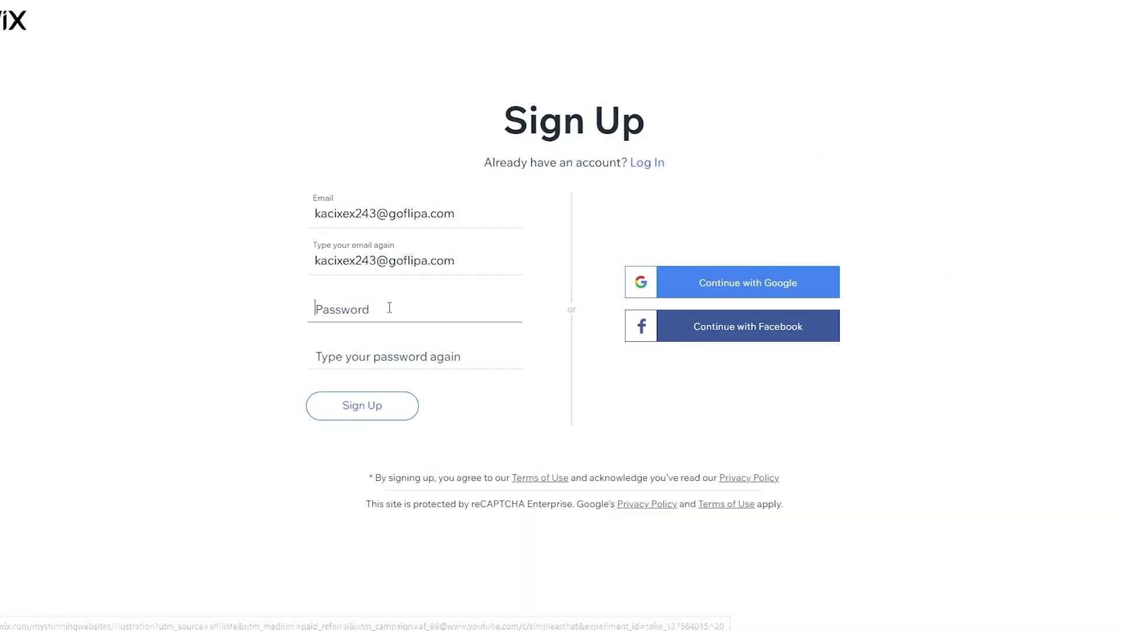
Enter the account password, confirm it in the second field and submit the sign-up form
click(390, 308)
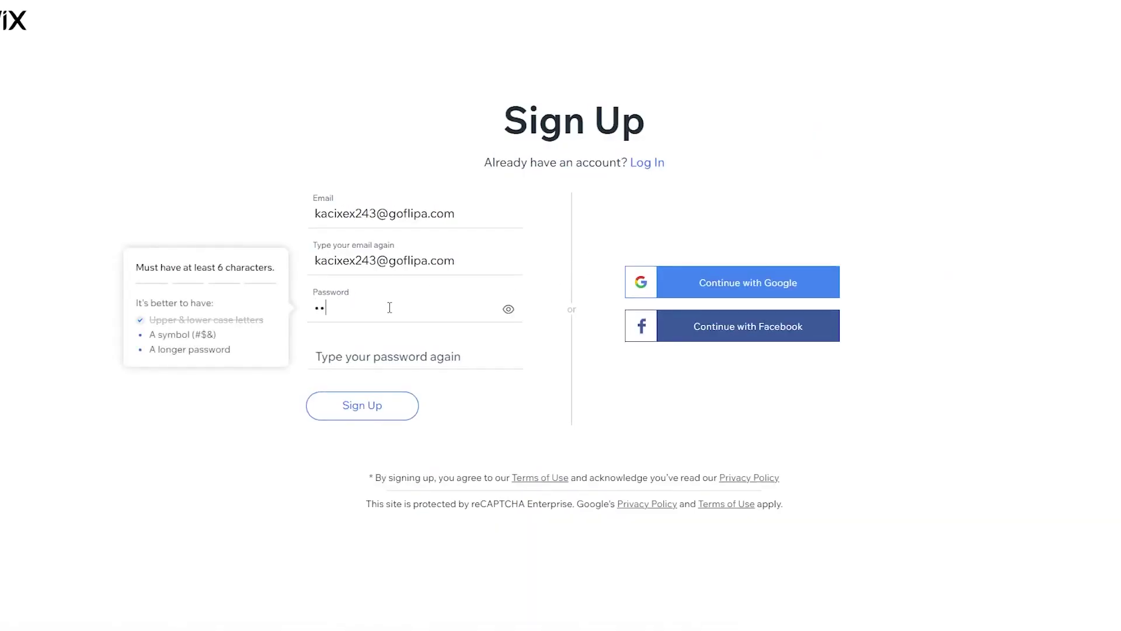
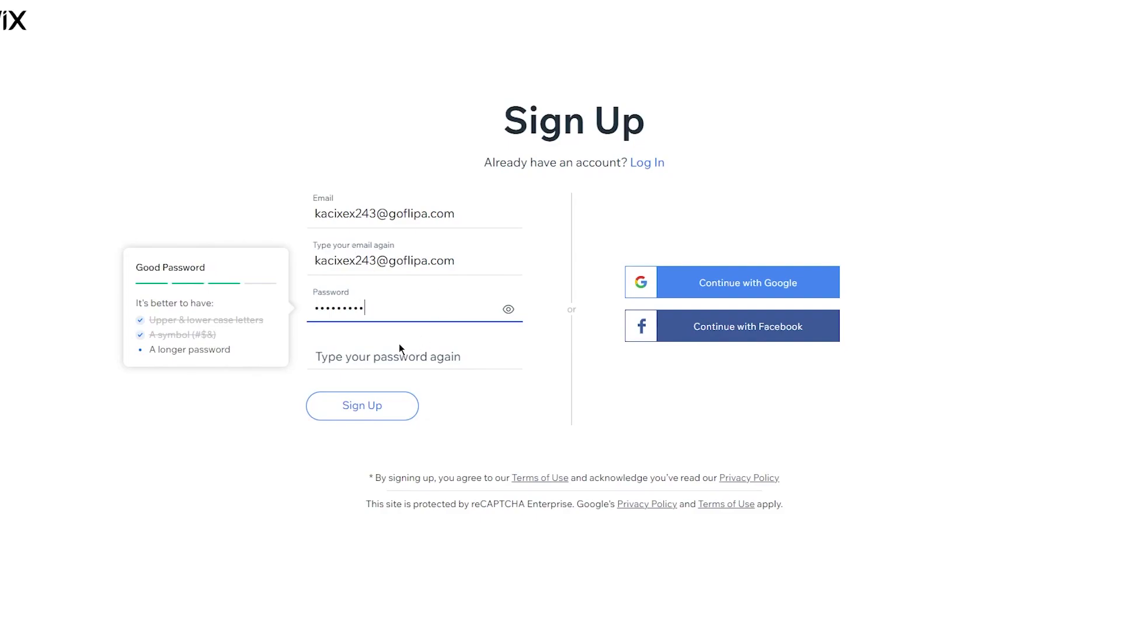
click(371, 350)
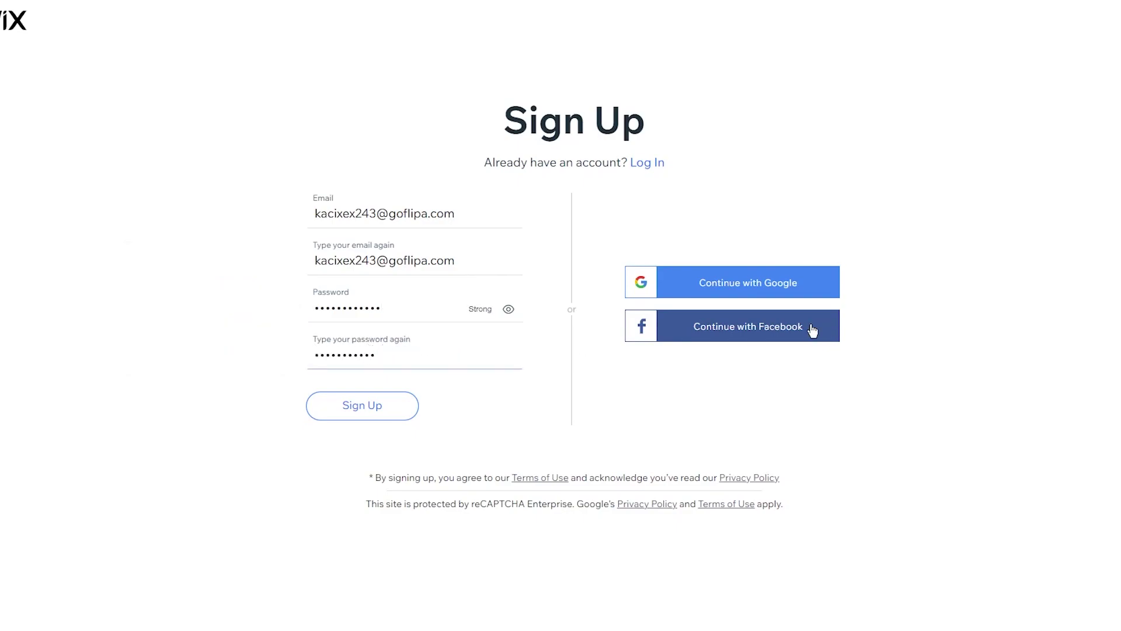
click(377, 354)
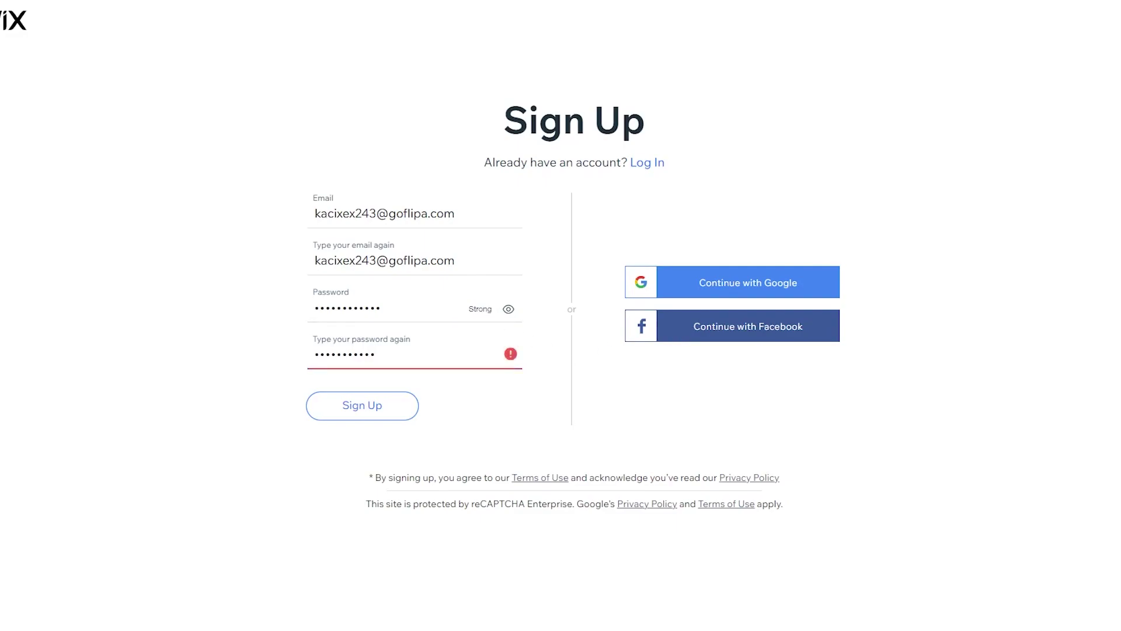
key(Return)
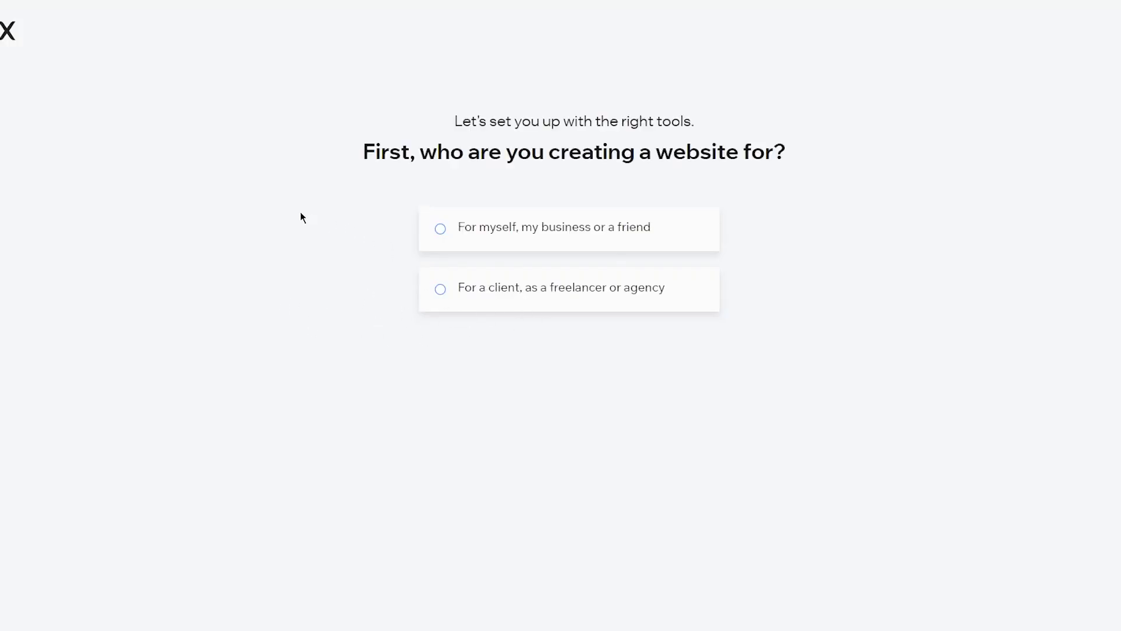
Choose 'For myself, my business or a friend', pick Sales as the website type, and continue
click(662, 223)
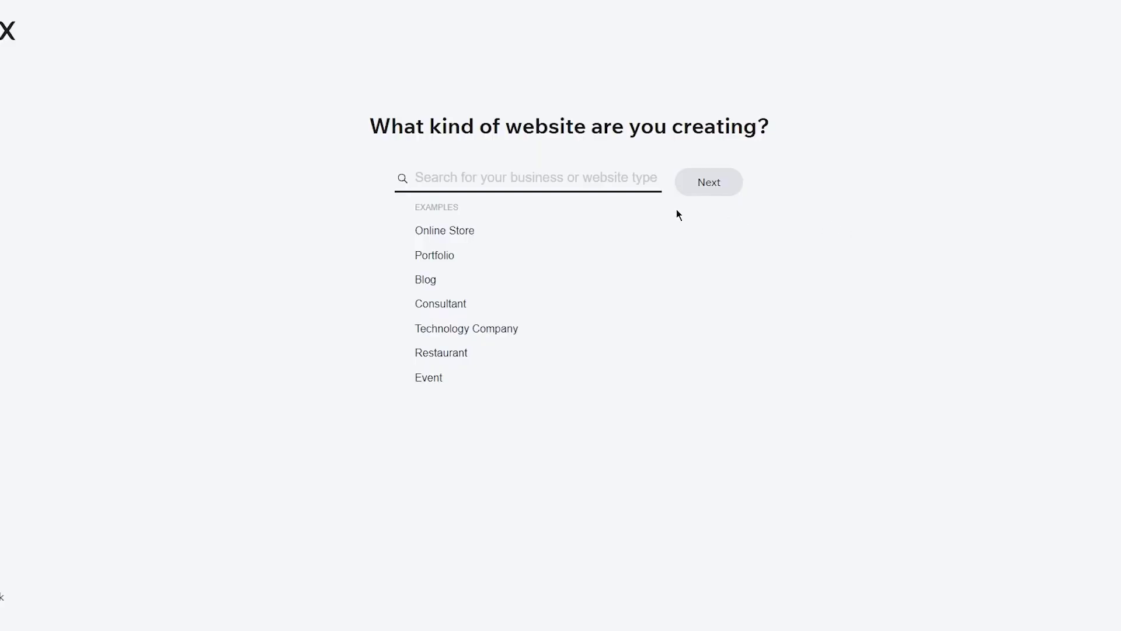
click(525, 178)
text(sal)
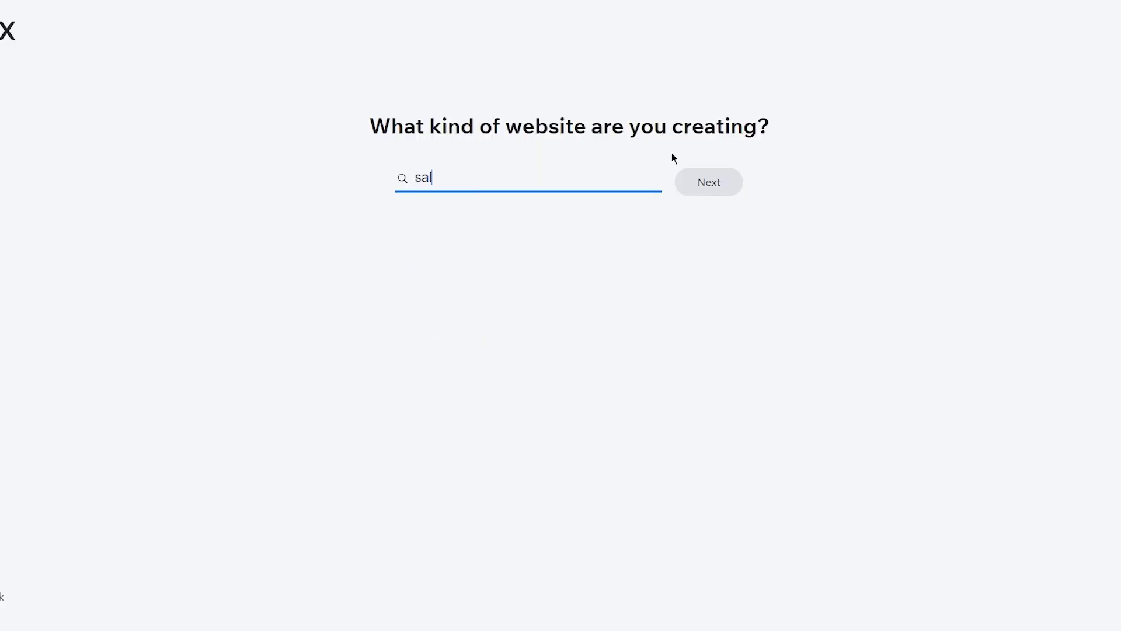
text(es)
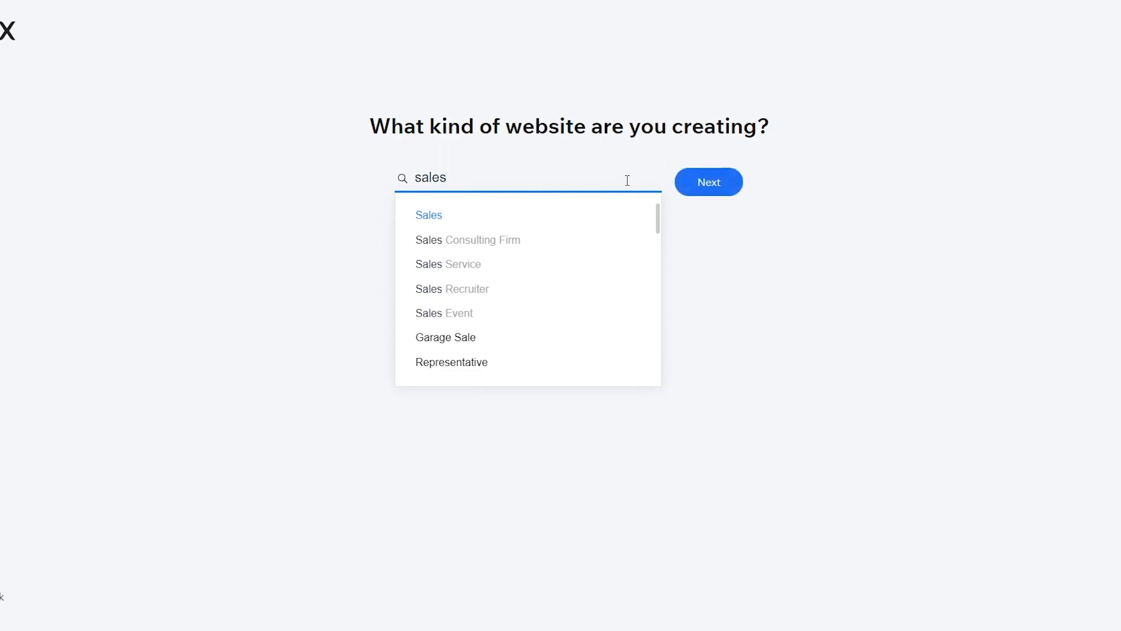
click(455, 221)
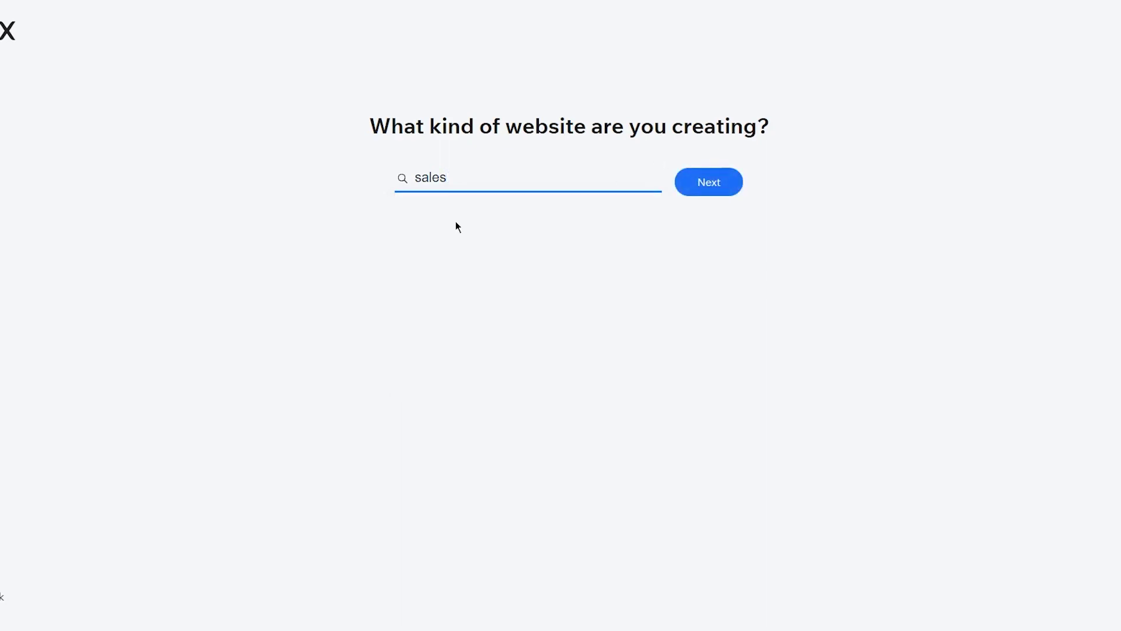
click(728, 191)
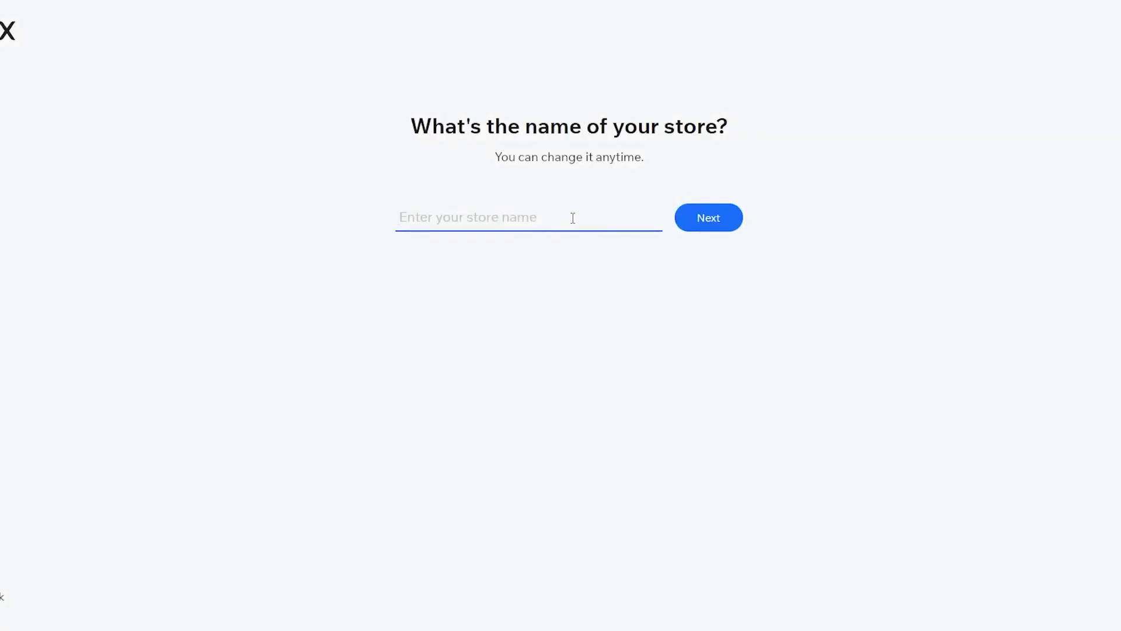
Enter 'Sales Funnel' as the store name and continue
click(573, 218)
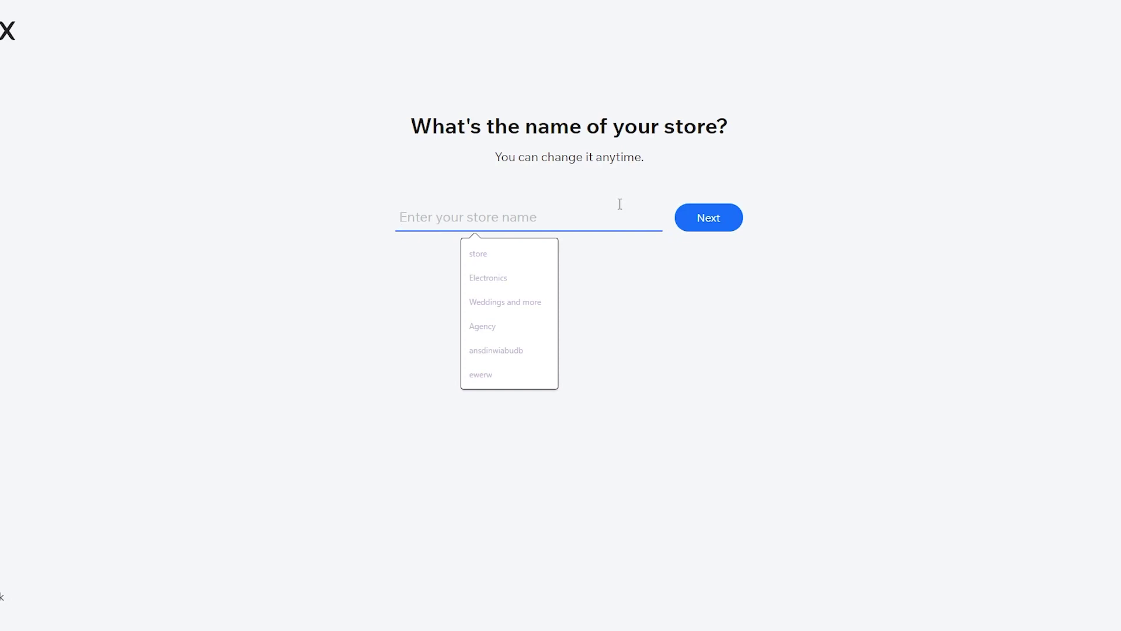
text(Sales Funnel)
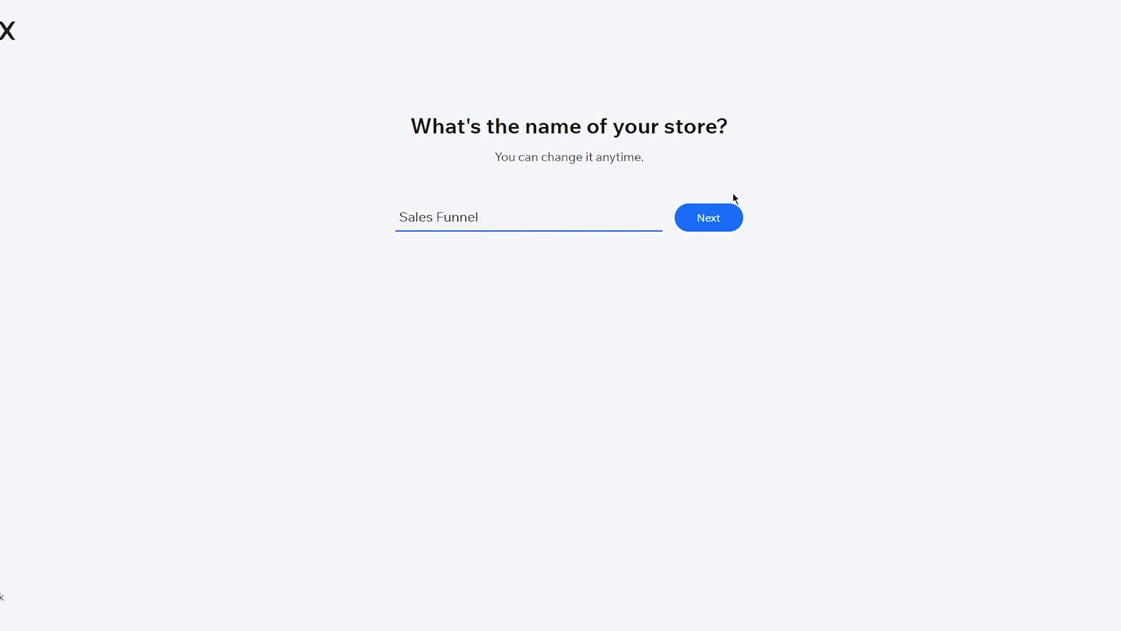
click(724, 218)
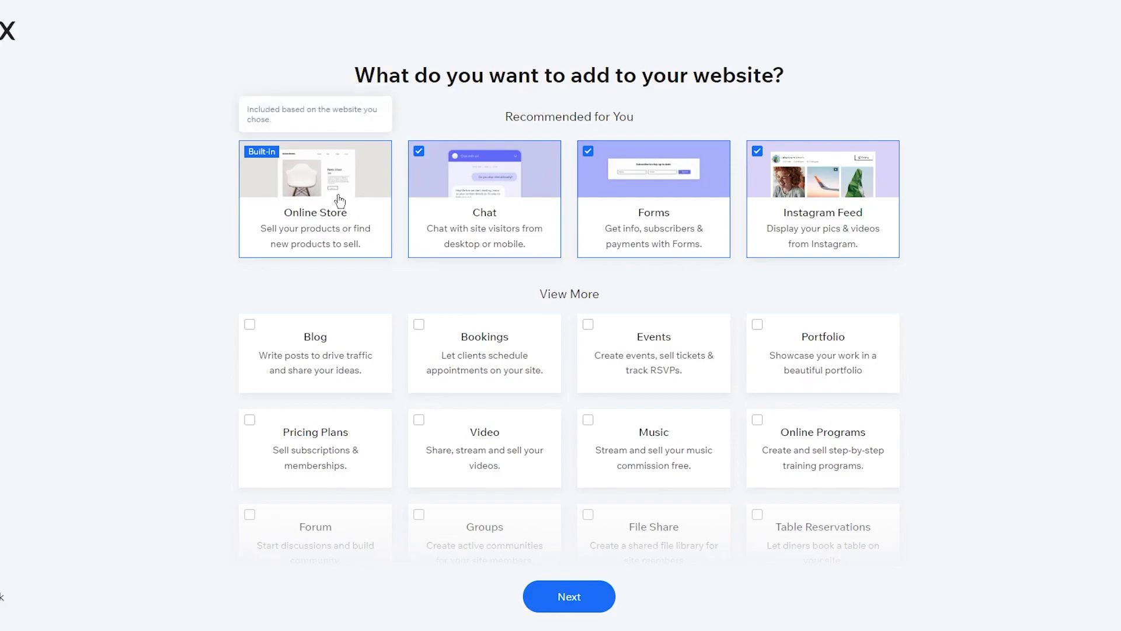
Leave the pre-checked Chat, Forms and Instagram Feed add-ons selected and proceed
scroll(973, 226, down, 3)
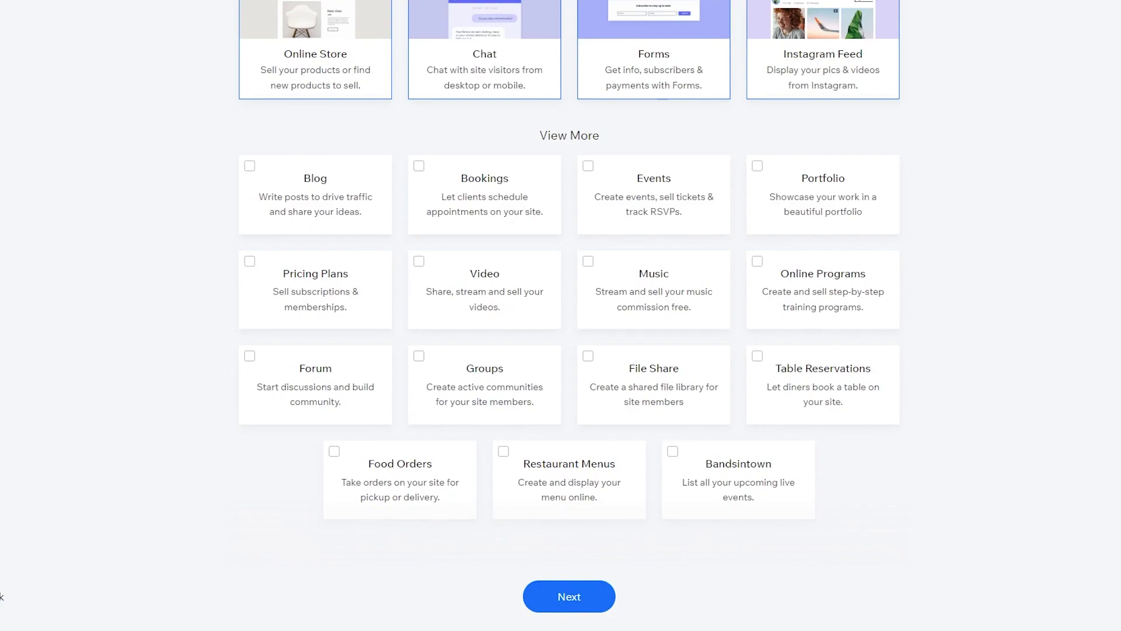
click(581, 594)
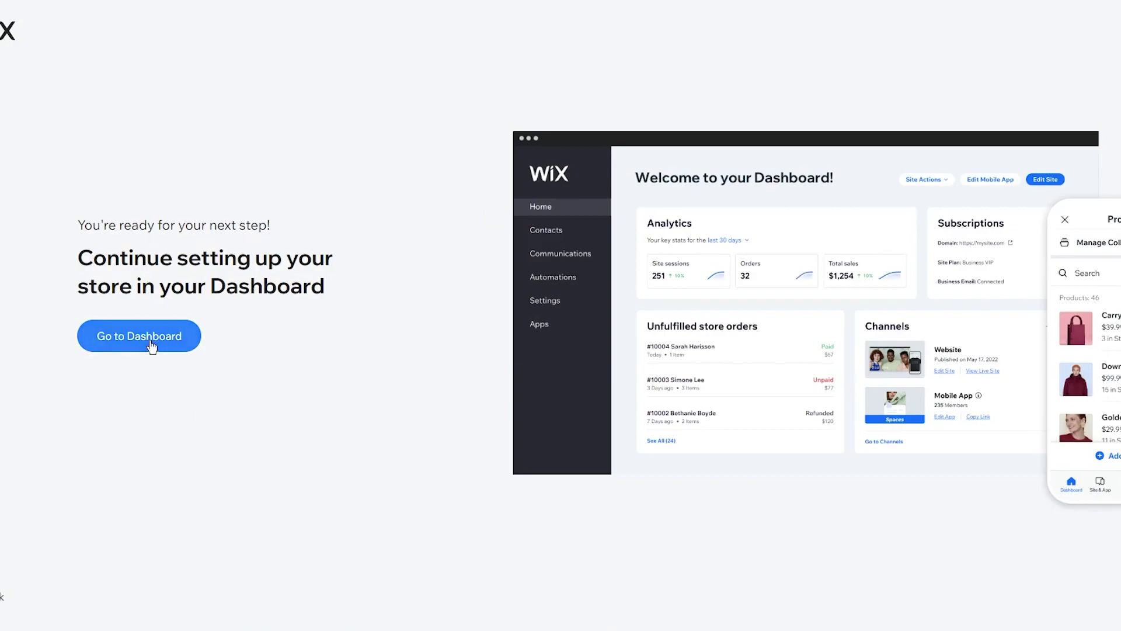
Clear the stray text selection and go to the Sales Funnel store's Dashboard
drag(76, 217, 355, 308)
click(355, 307)
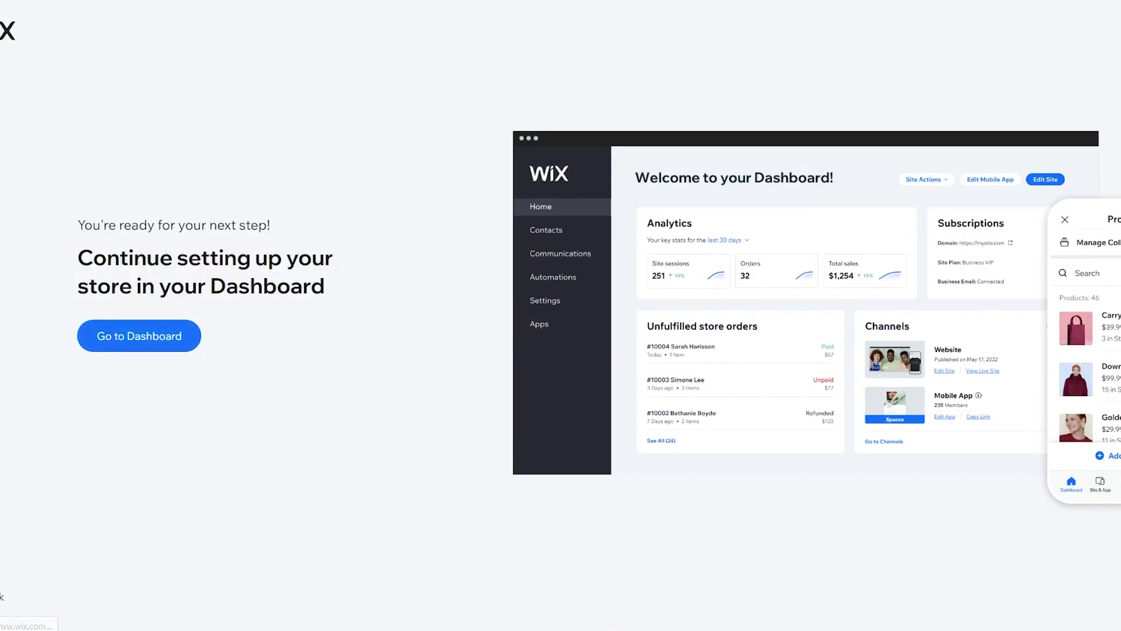
click(139, 335)
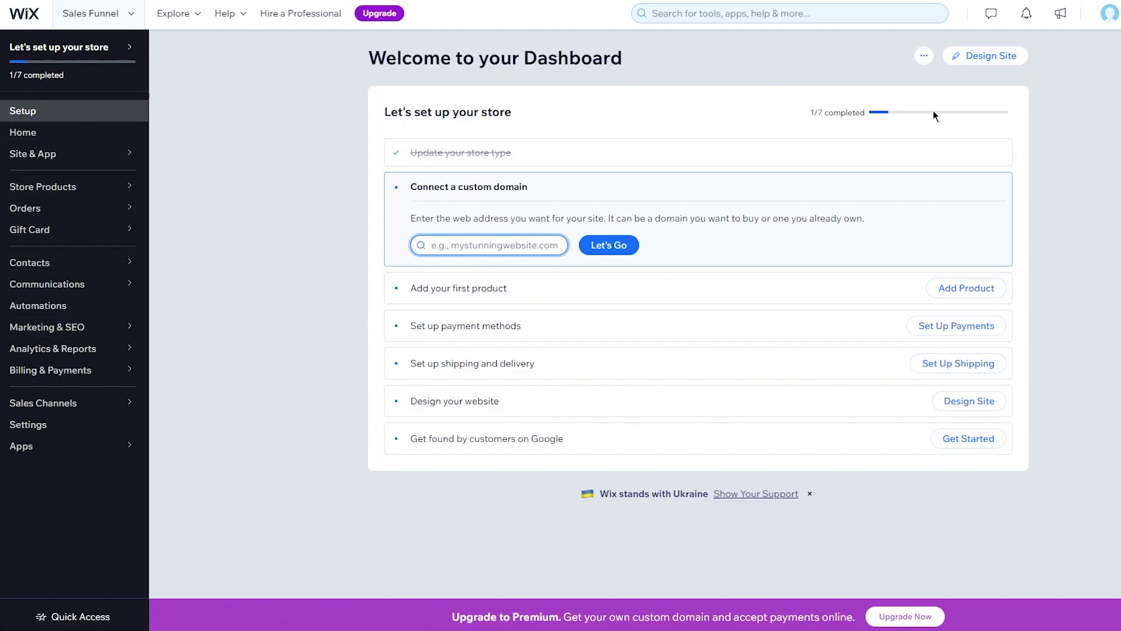
From Design Site, pick a template, filter to Blank Templates and edit Start from Scratch
click(966, 59)
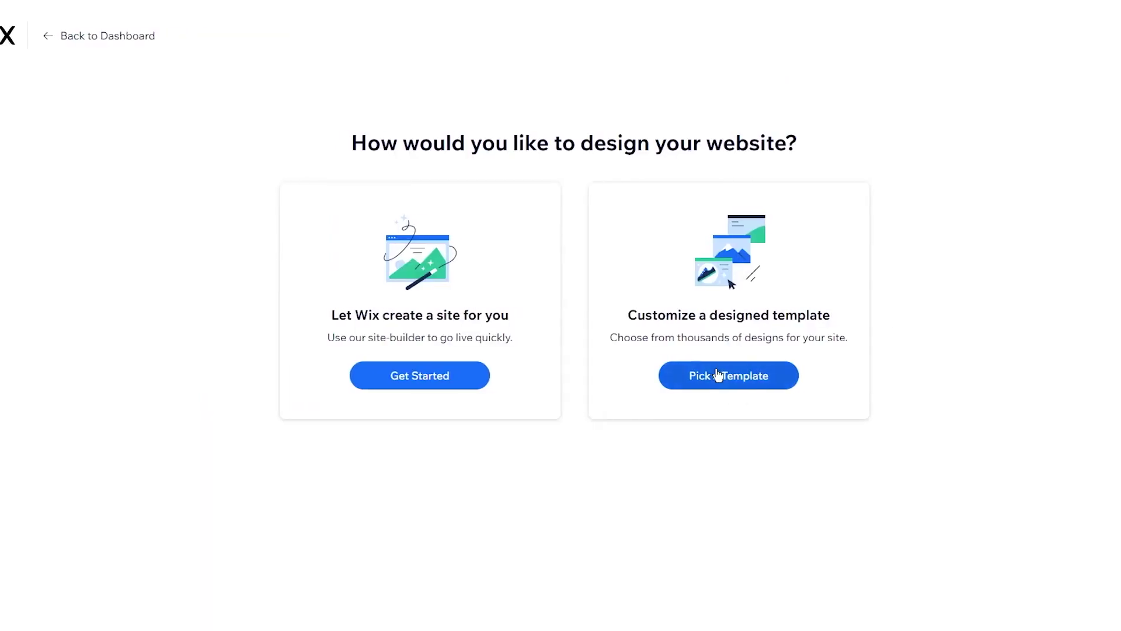
click(718, 375)
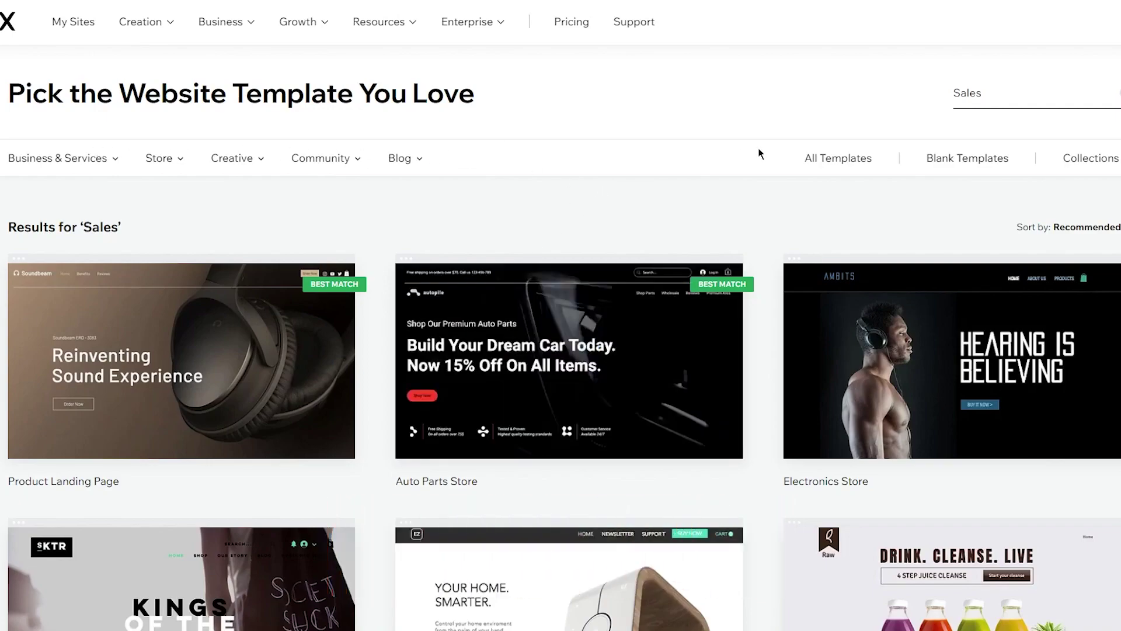
click(964, 162)
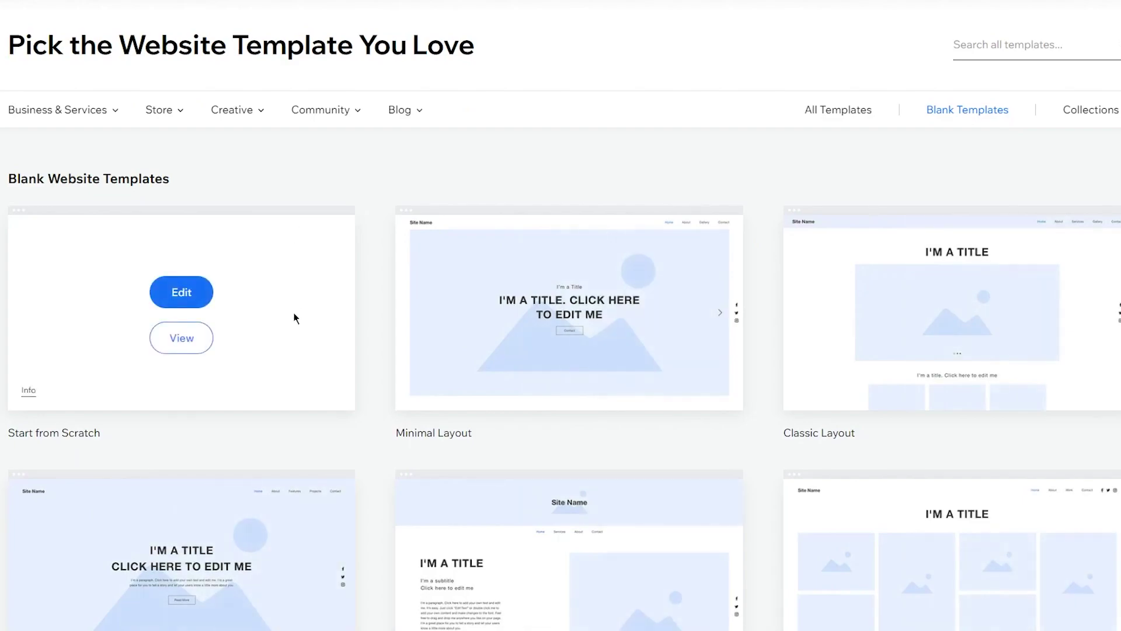
click(181, 292)
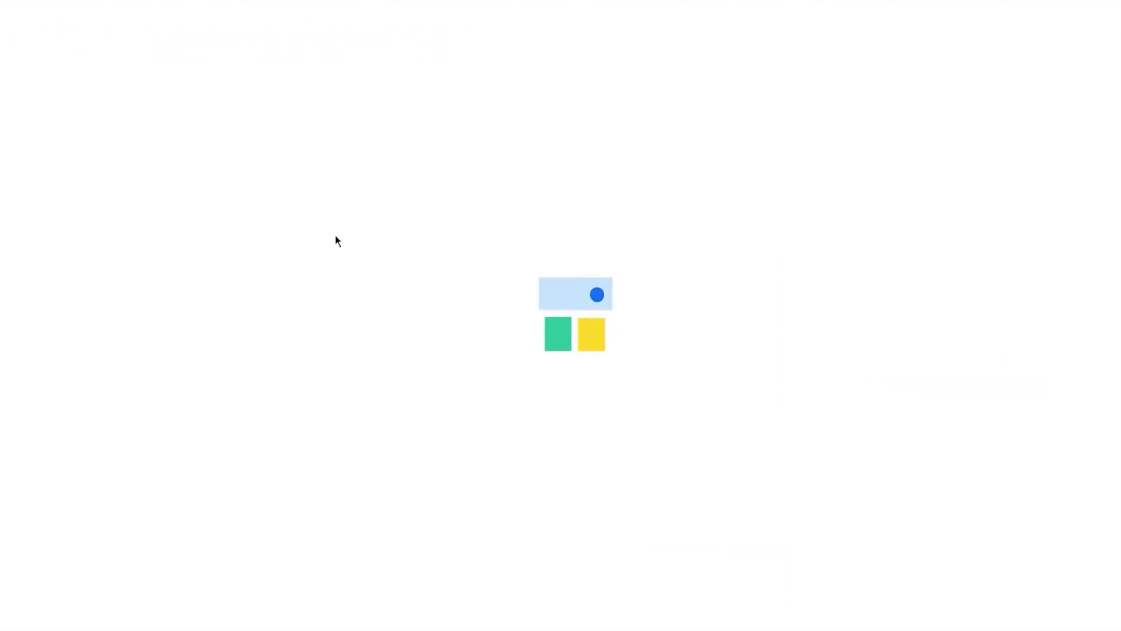
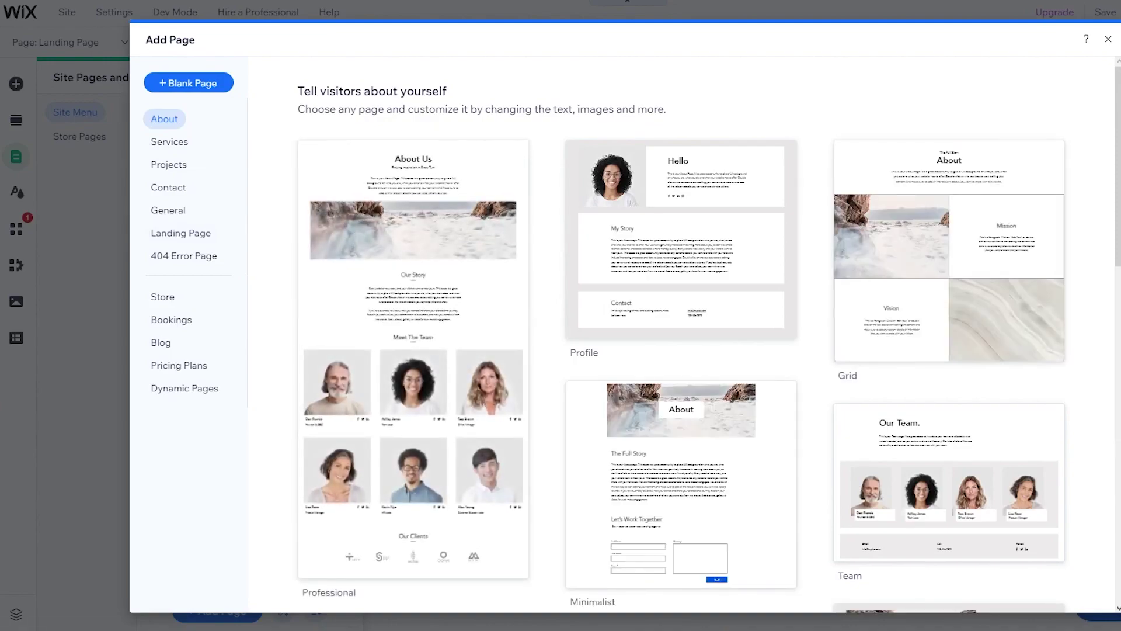
Create a new blank page and rename it 'Sales' in the site pages list
click(176, 84)
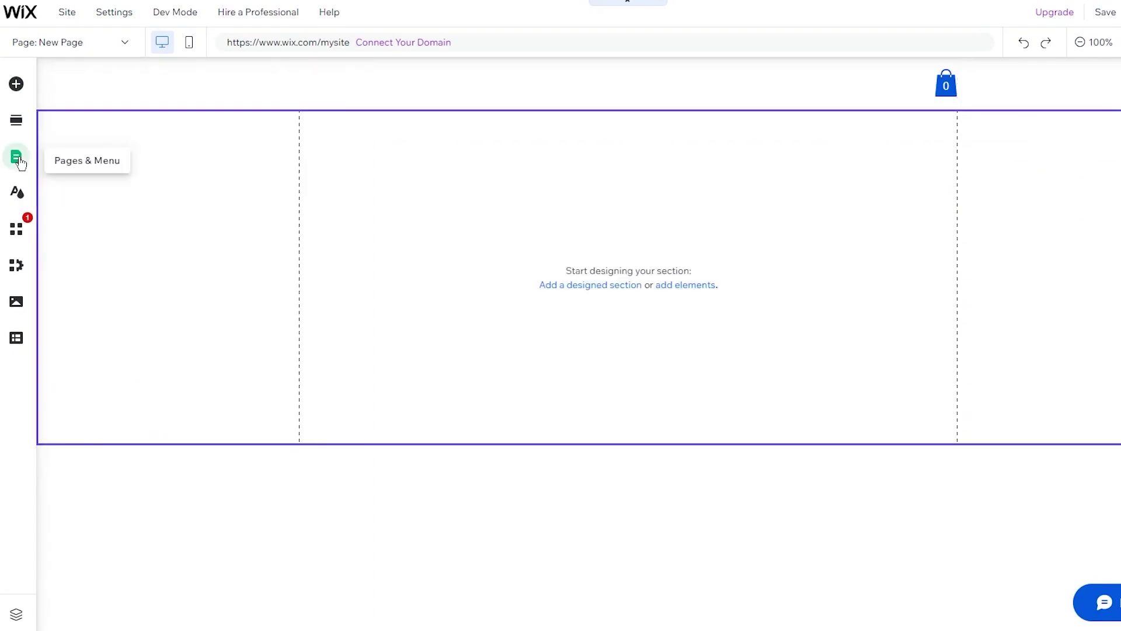
click(18, 159)
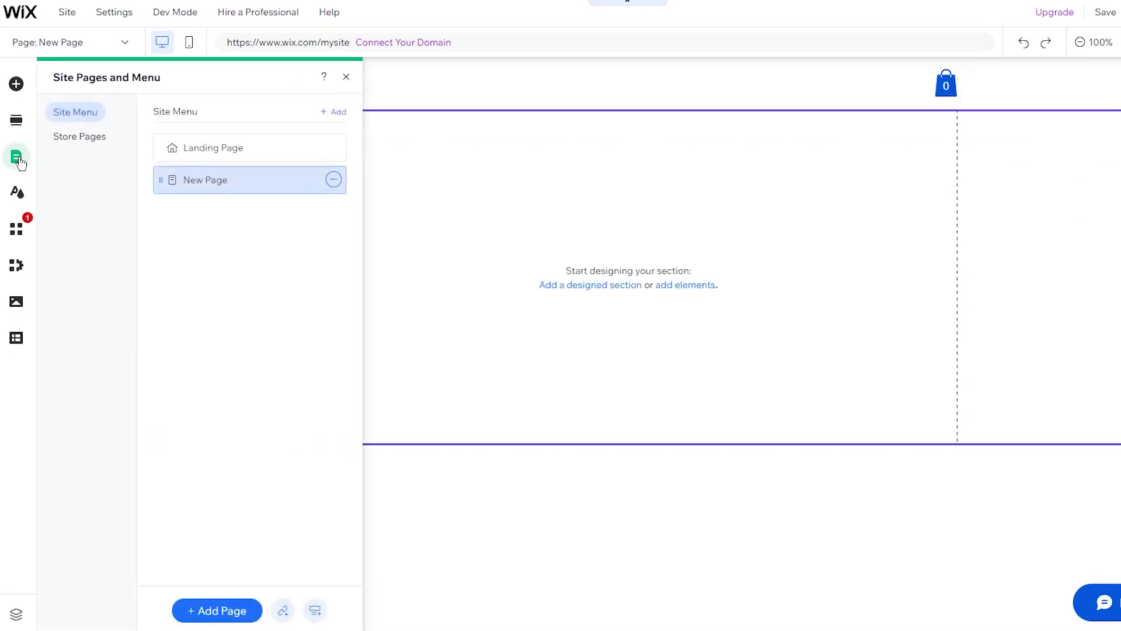
click(334, 181)
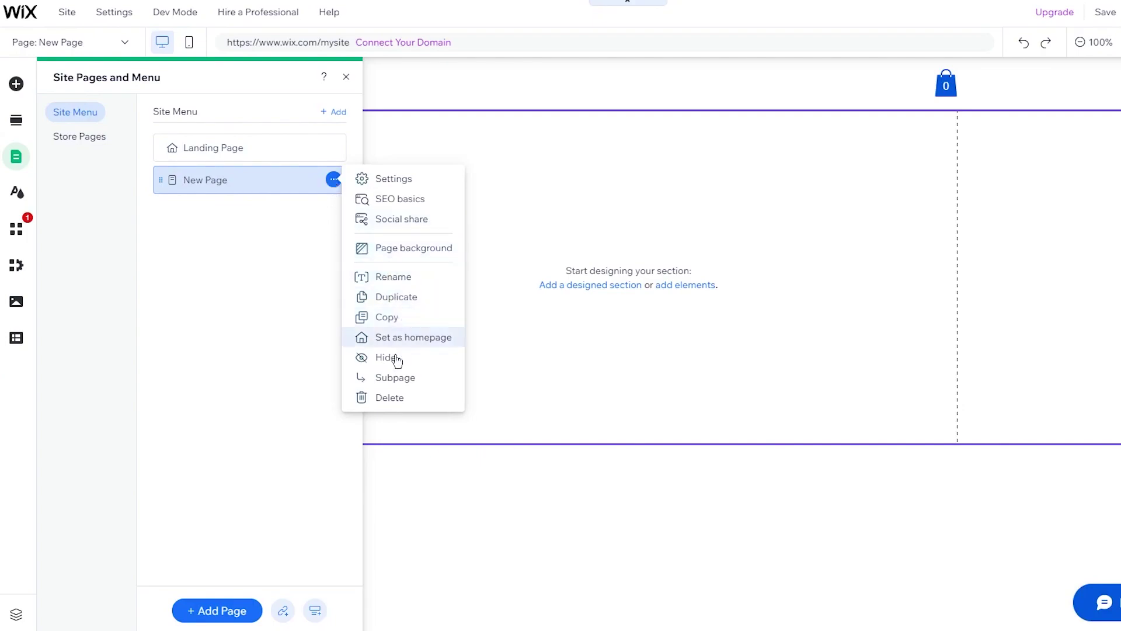
click(403, 284)
text(Sales)
key(Return)
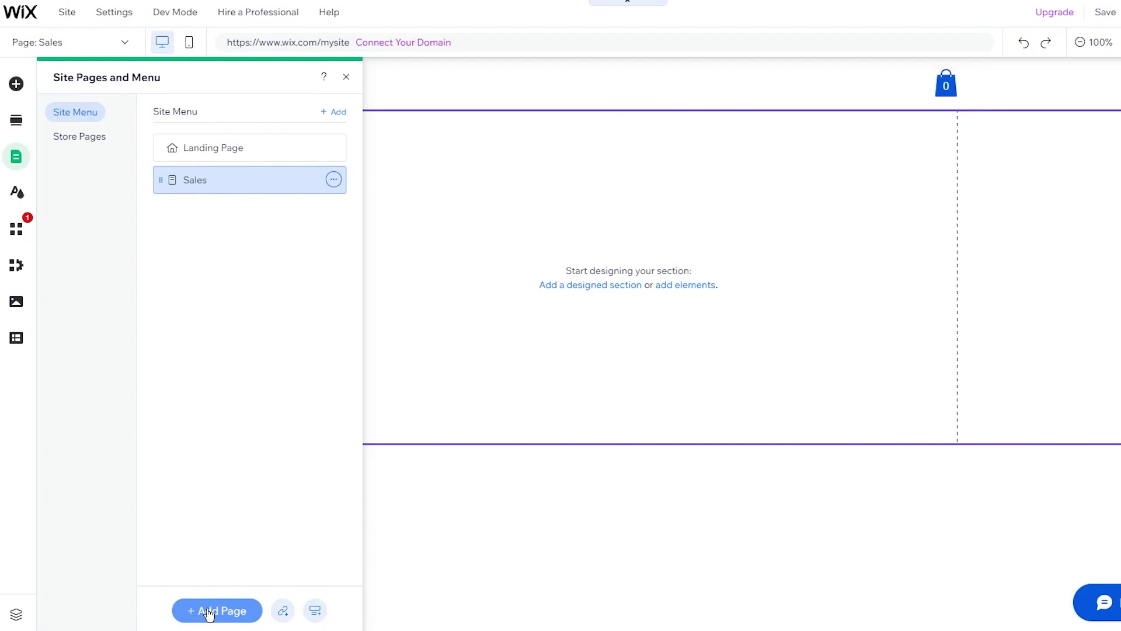
Add a blank page named 'Products', then go back to the Landing Page
click(209, 611)
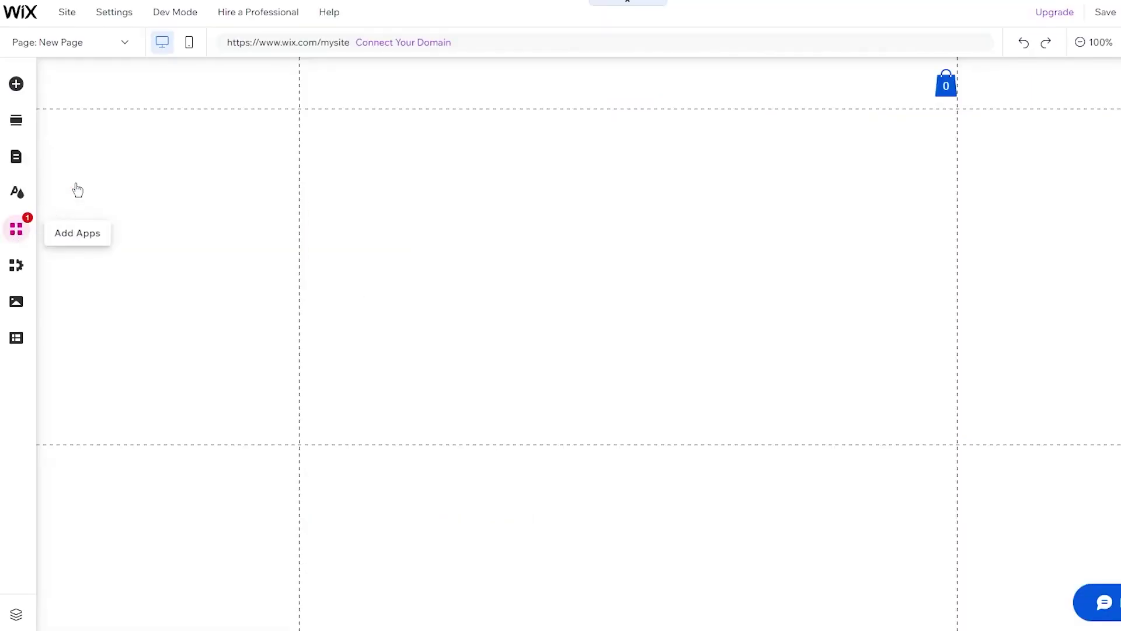
key(BackSpace)
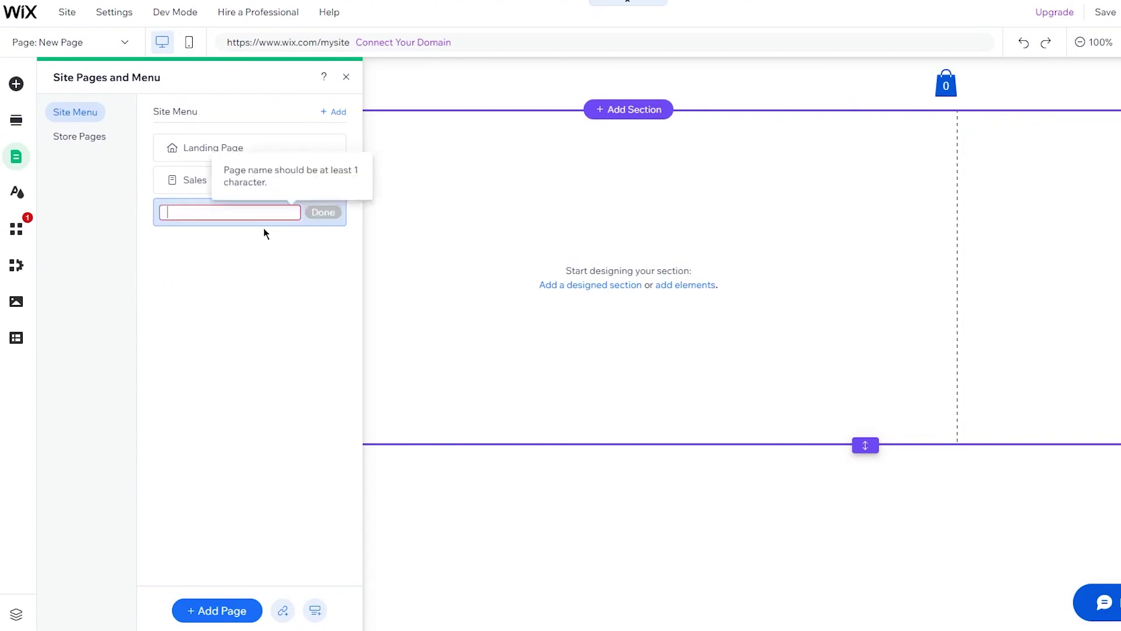
text(Pr)
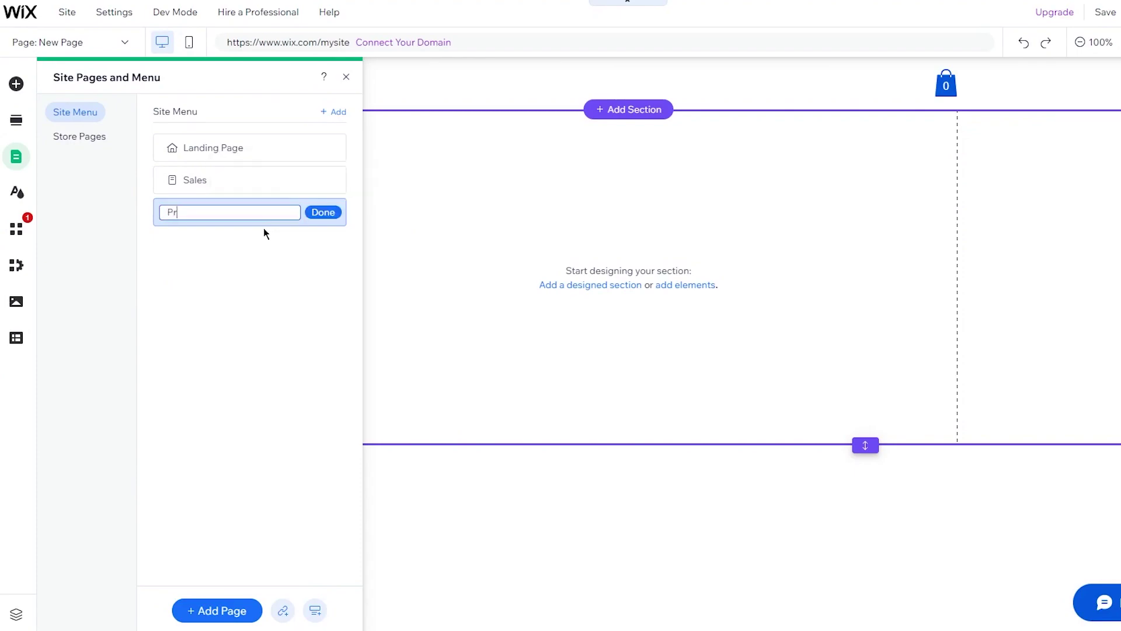
text(oducts)
key(Return)
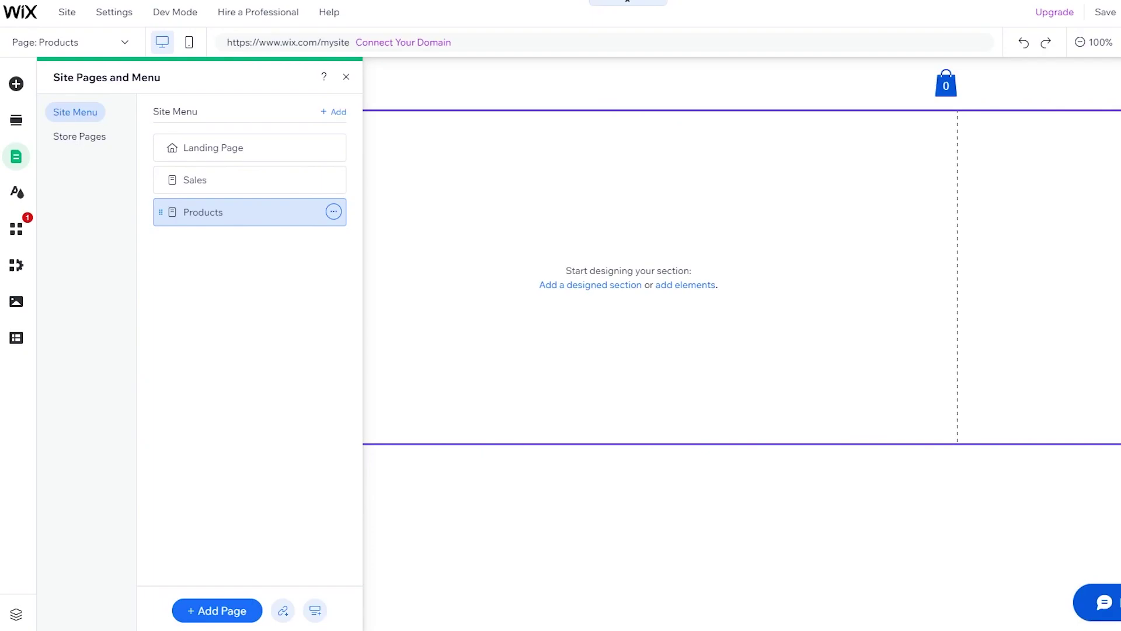
click(254, 149)
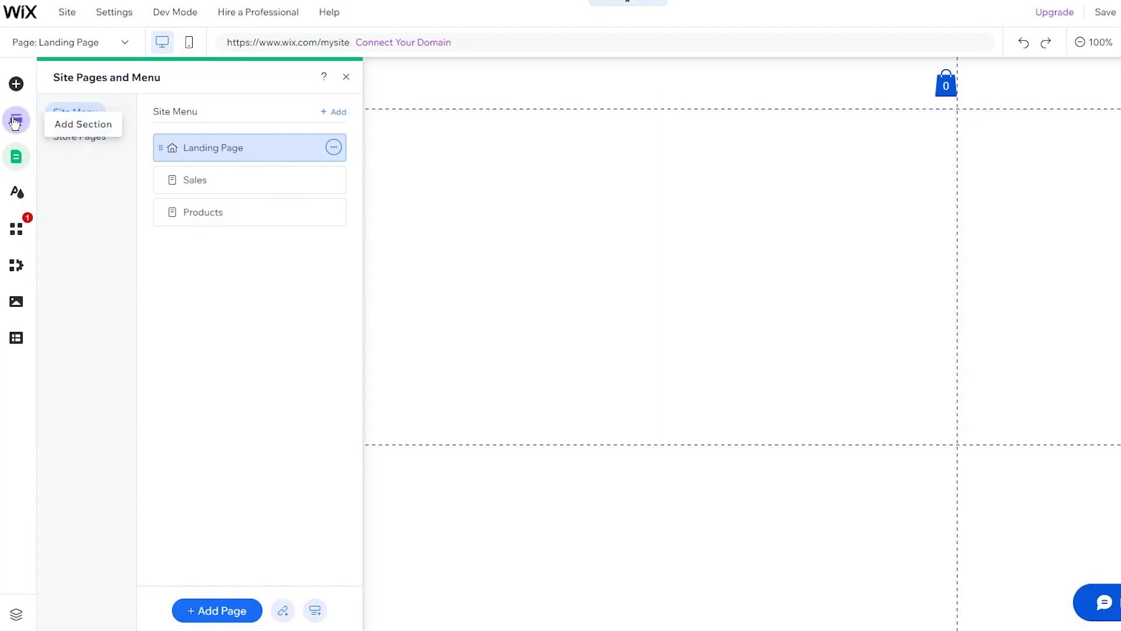
Drag the 'Order a T-Shirt Now' order form from Contact & Forms onto the Landing Page
click(16, 85)
click(95, 294)
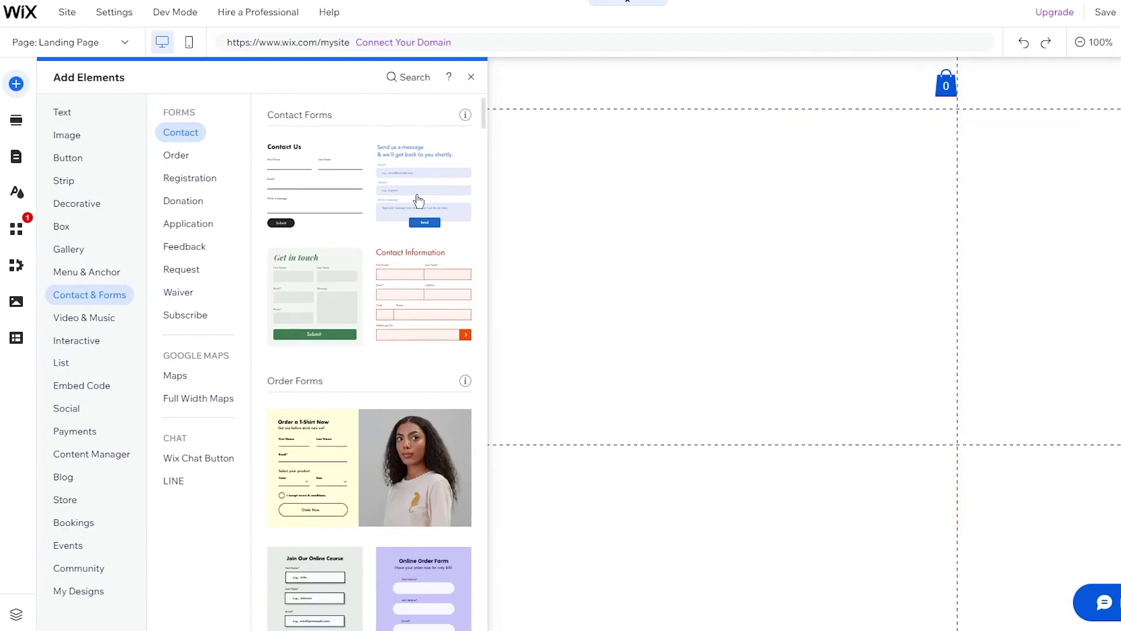
scroll(361, 285, down, 2)
scroll(362, 285, down, 4)
scroll(315, 258, up, 3)
drag(314, 301, 561, 268)
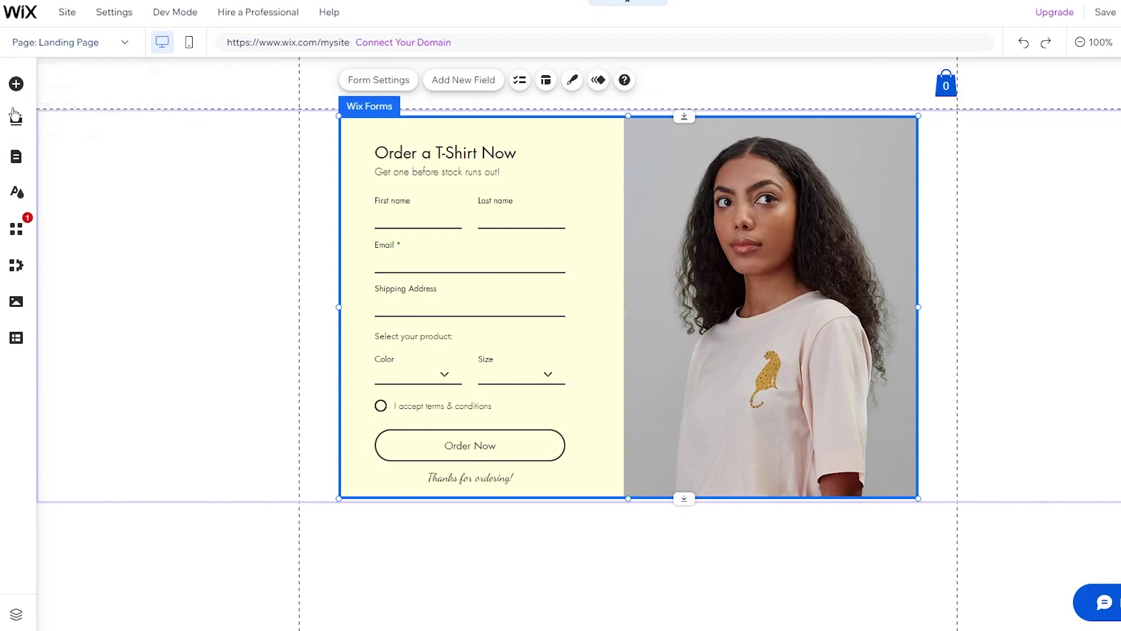
Switch to the Sales page and add the outlined SEND button to it
click(97, 43)
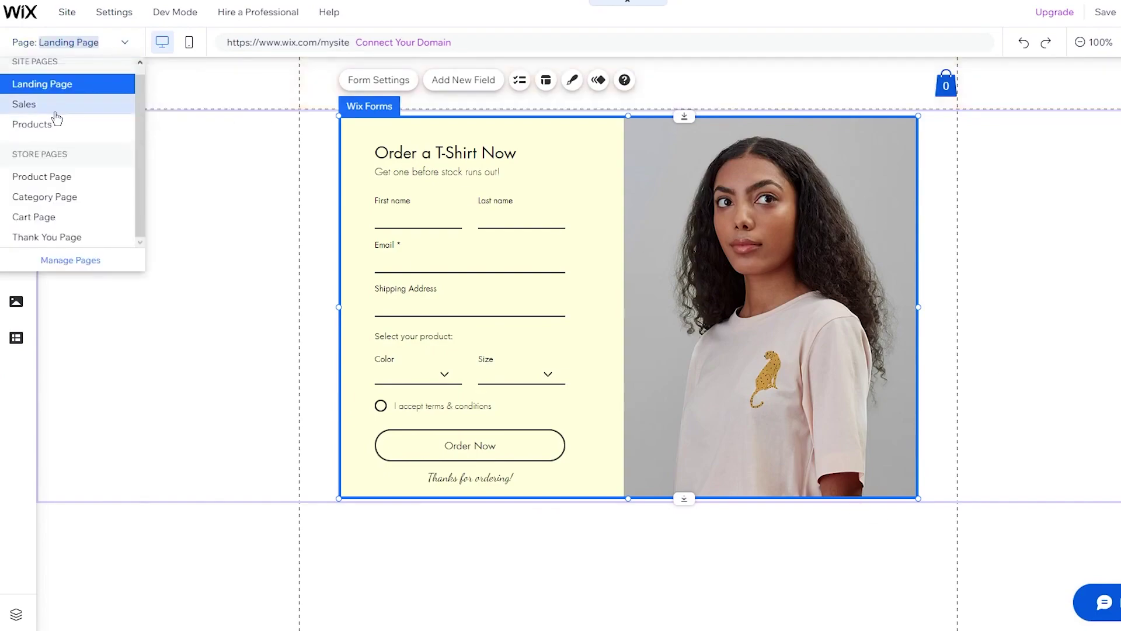
click(52, 105)
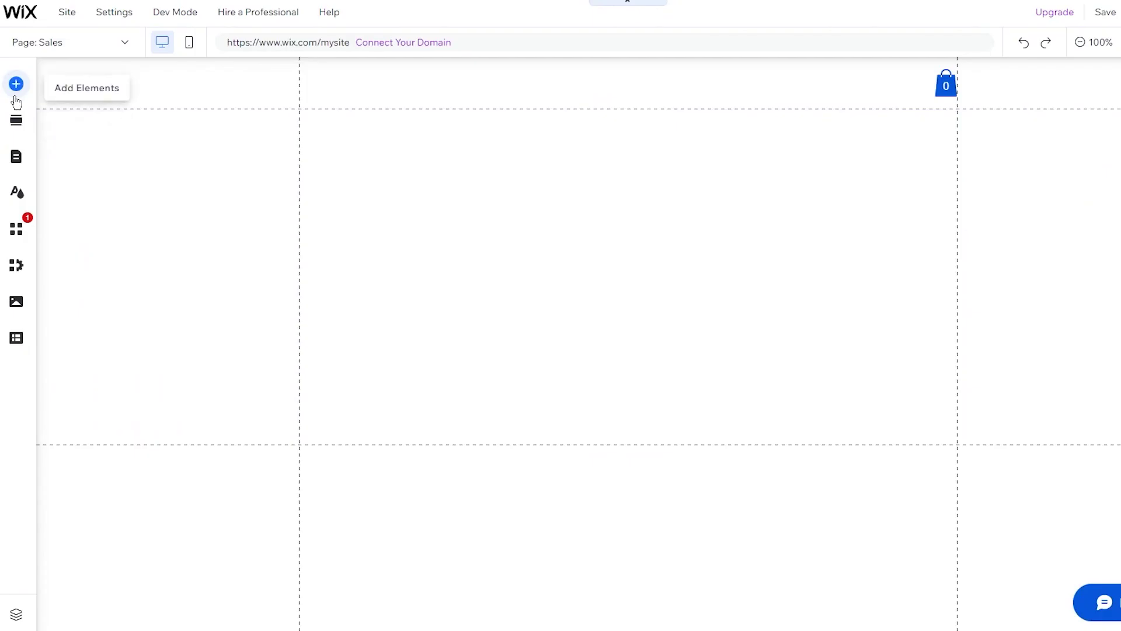
click(15, 94)
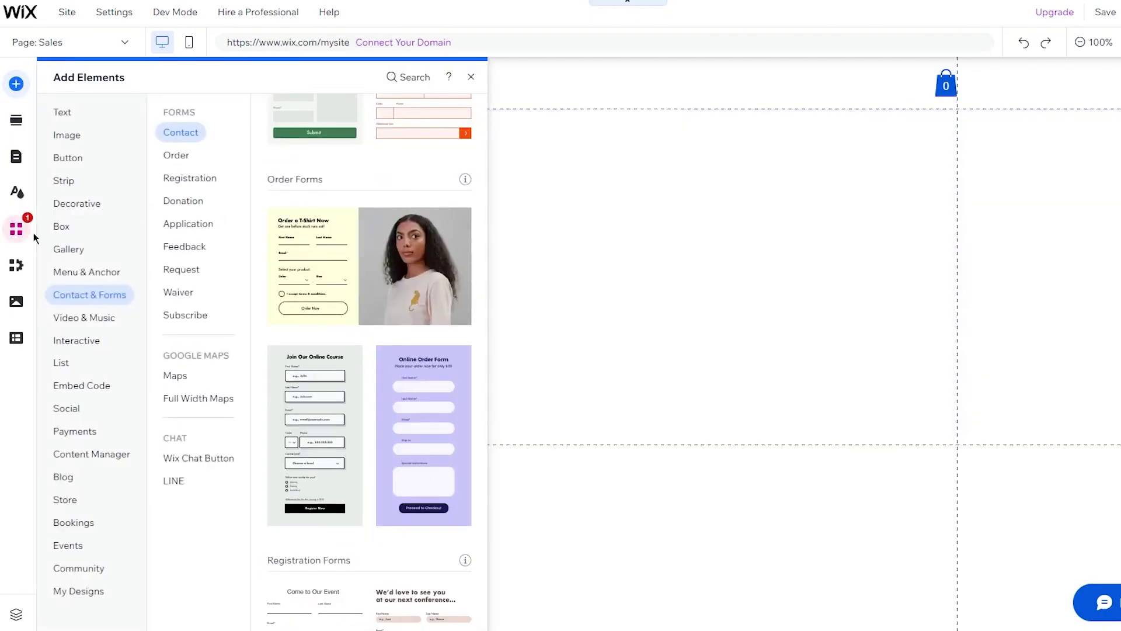
click(77, 203)
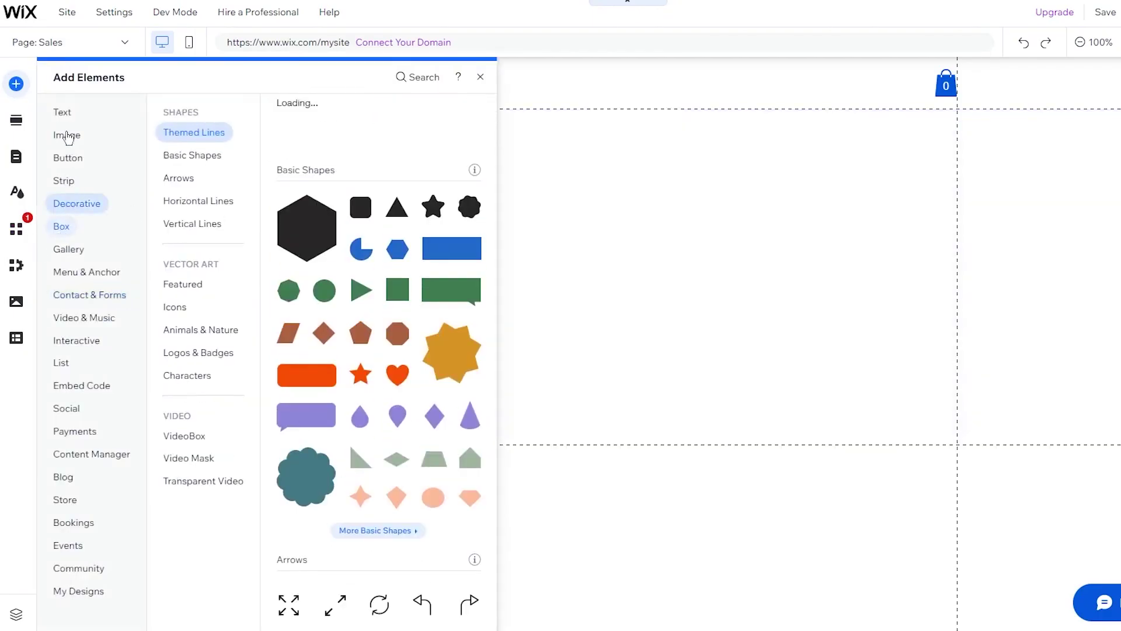
click(66, 157)
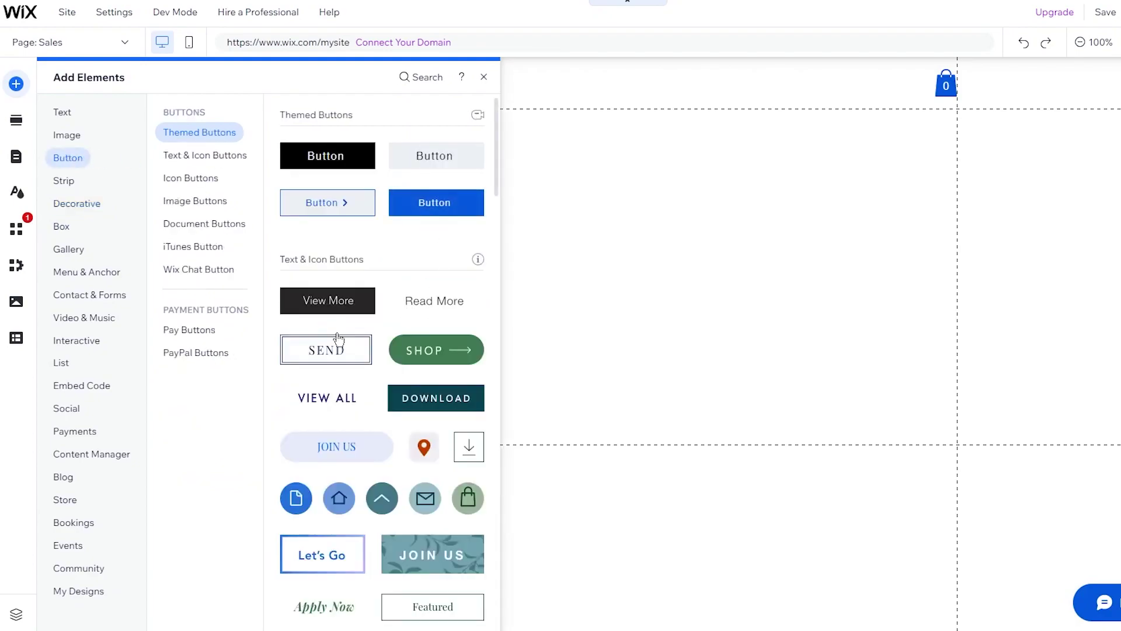
click(338, 356)
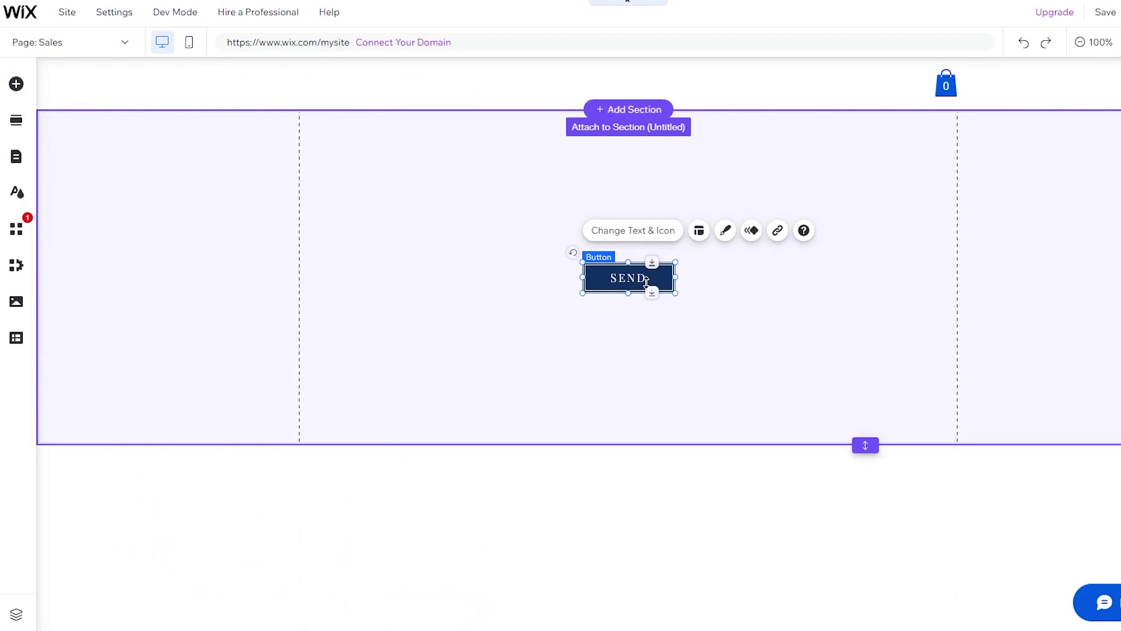
Change the button's label from SEND to 'Check it out'
click(648, 240)
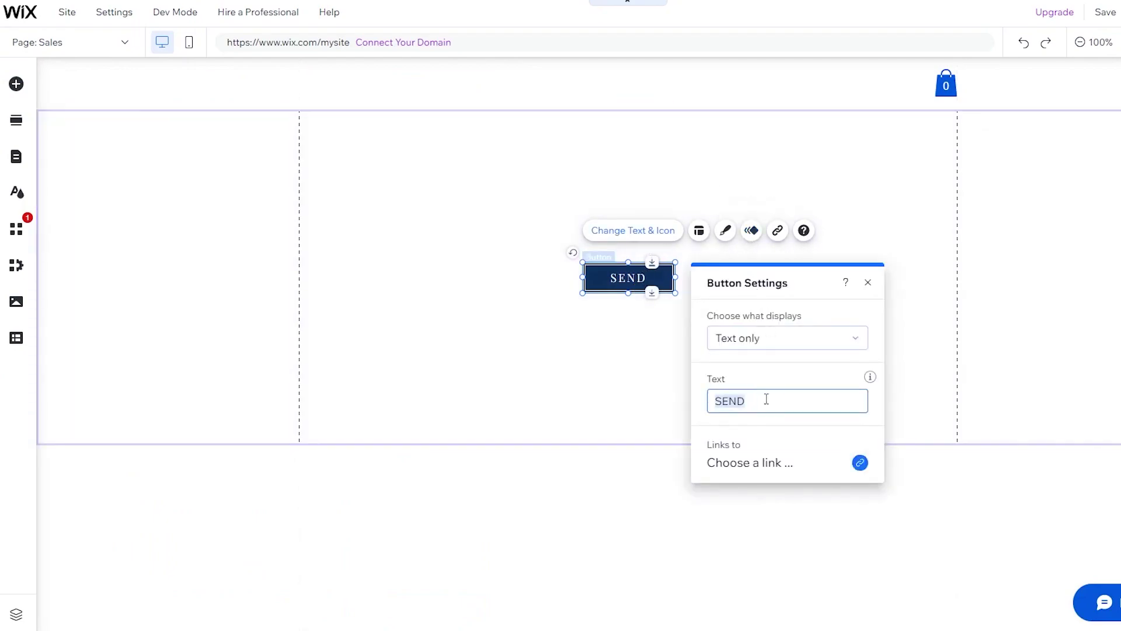
click(744, 399)
key(BackSpace)
key(BackSpace)
key(BackSpace)
key(BackSpace)
text(Check it out)
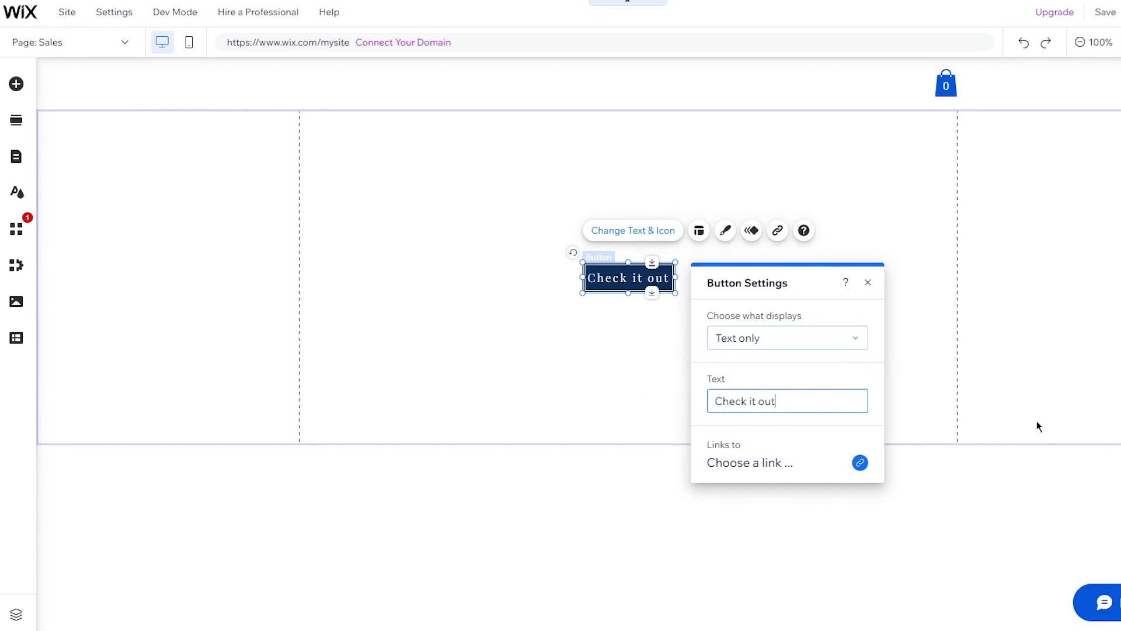
click(999, 405)
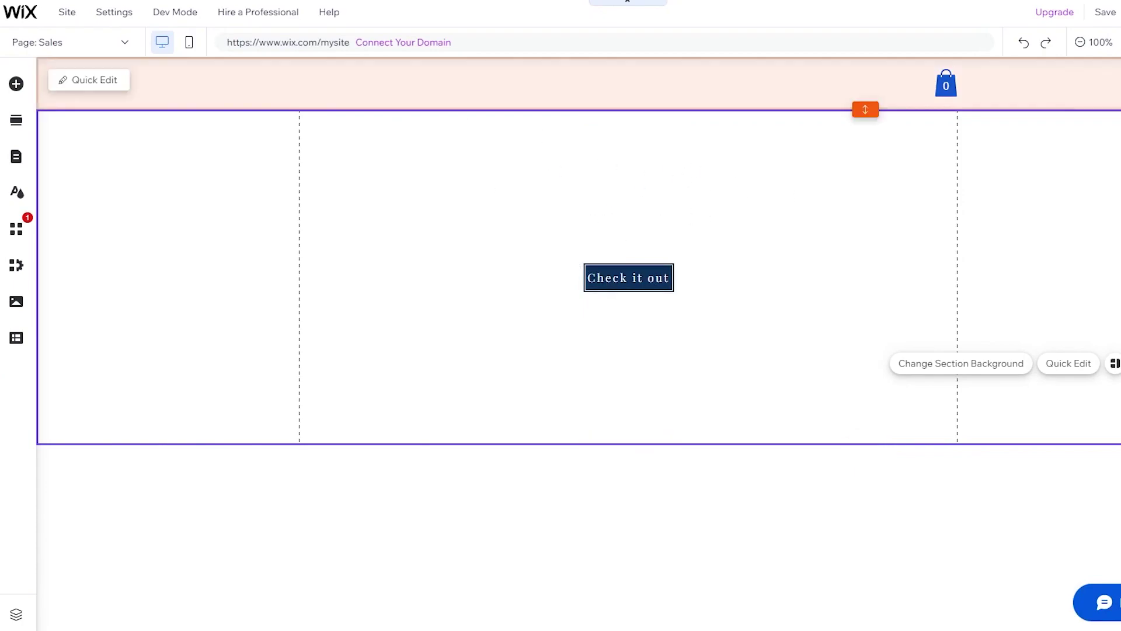
Link the 'Check it out' button to the Products page, then switch to Products
click(663, 284)
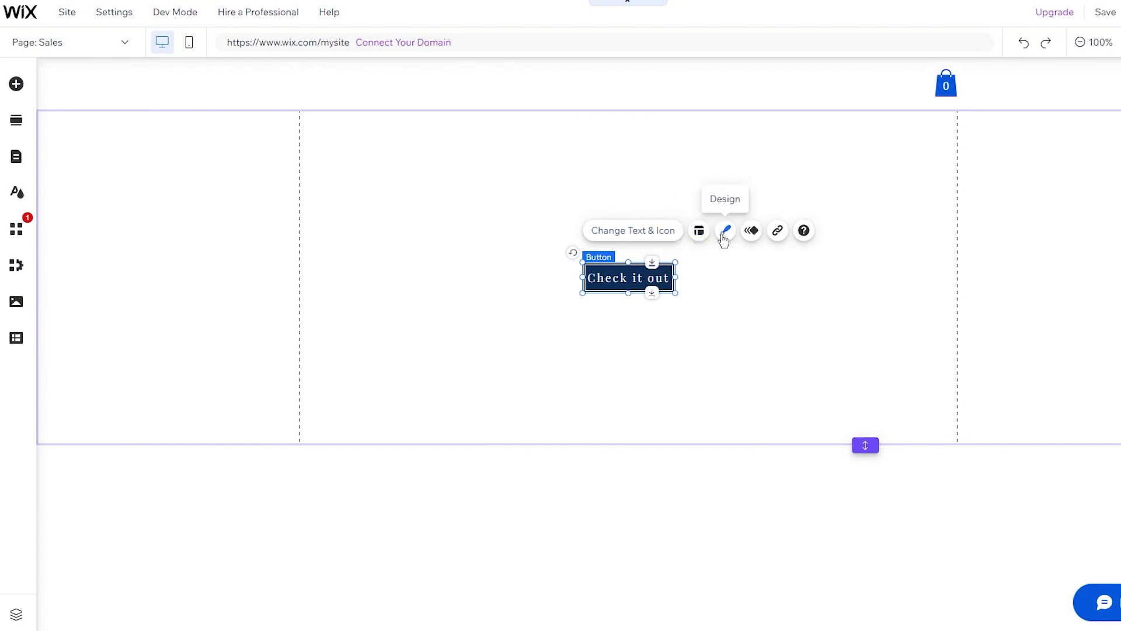
click(778, 236)
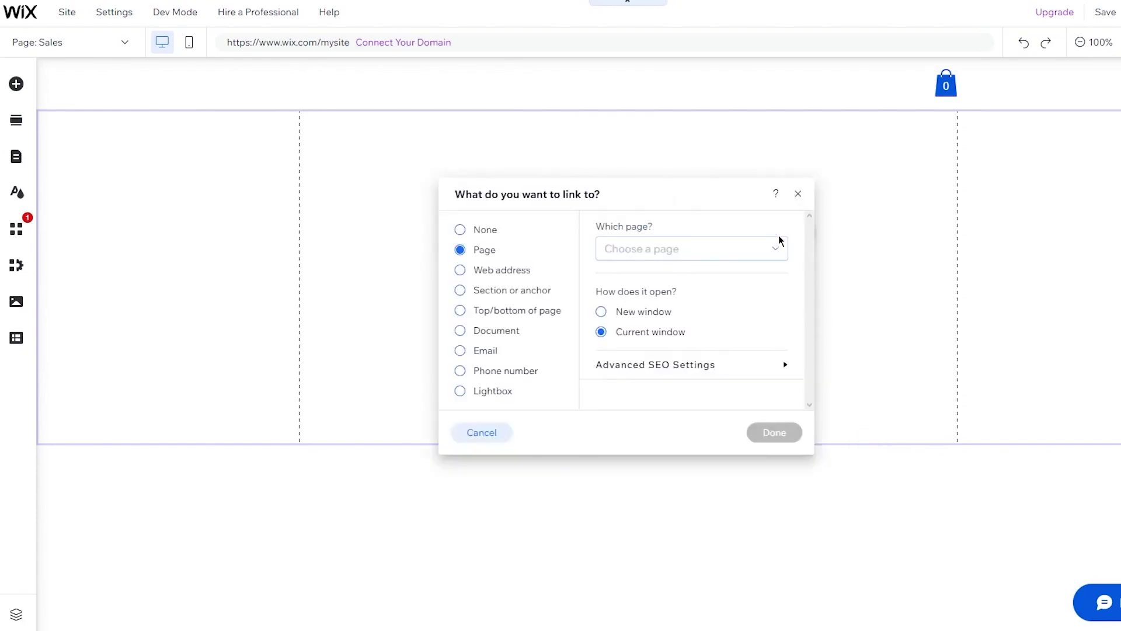
click(692, 248)
click(637, 348)
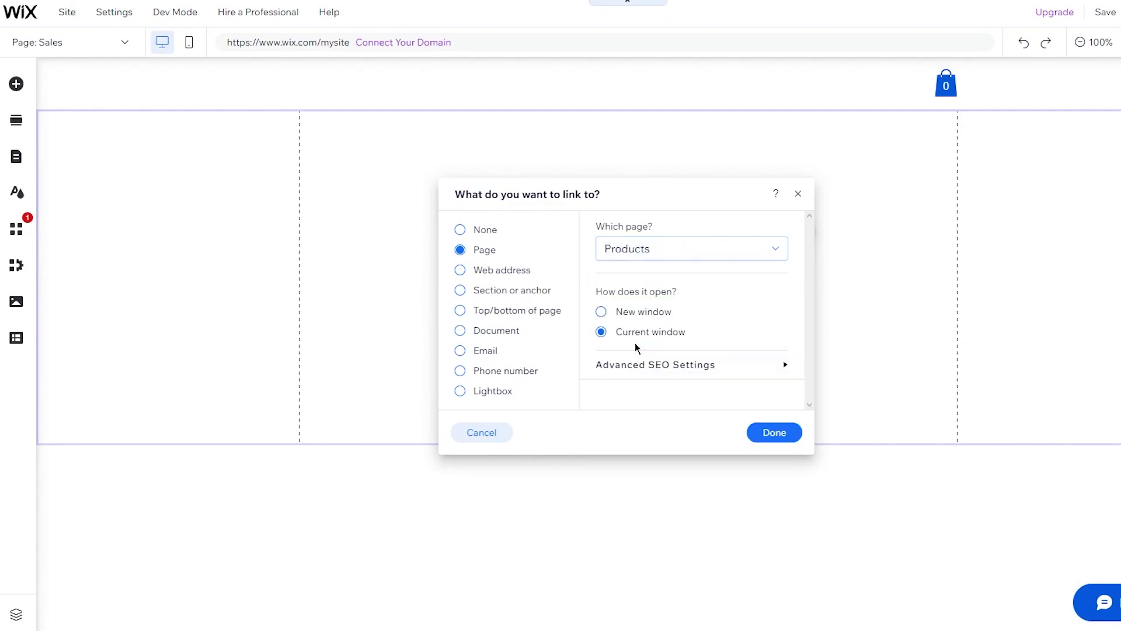
click(765, 432)
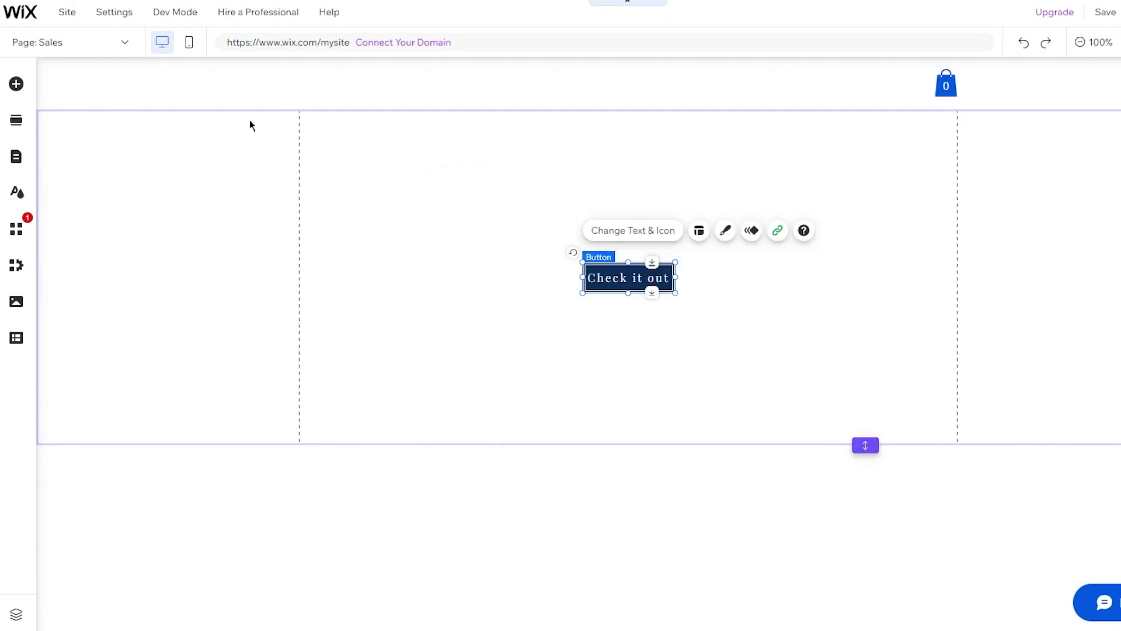
click(100, 44)
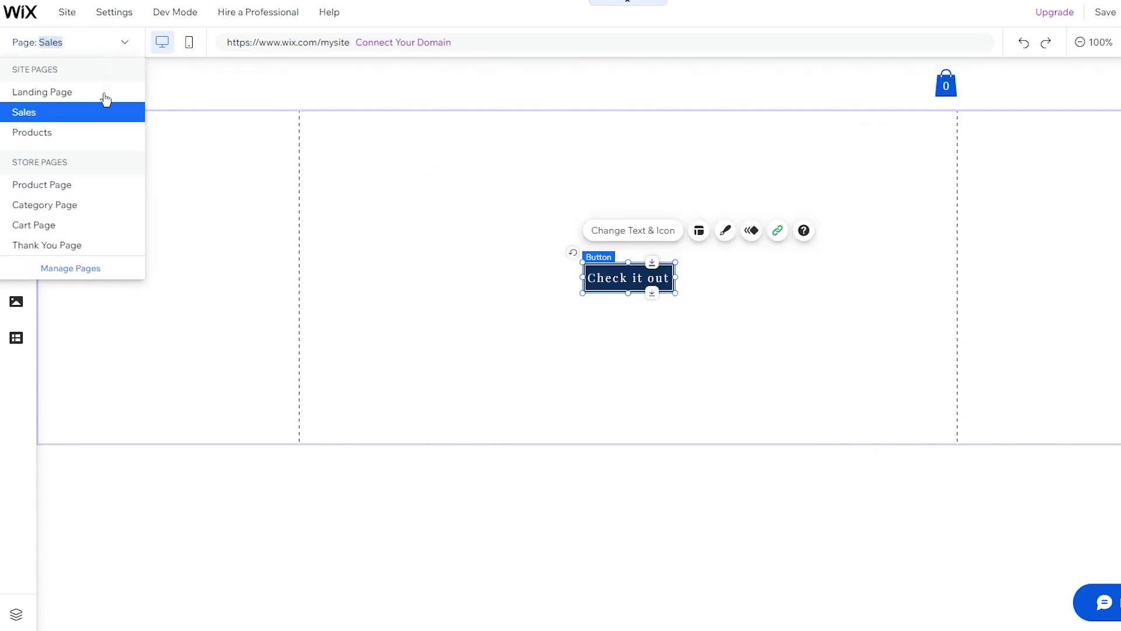
click(80, 136)
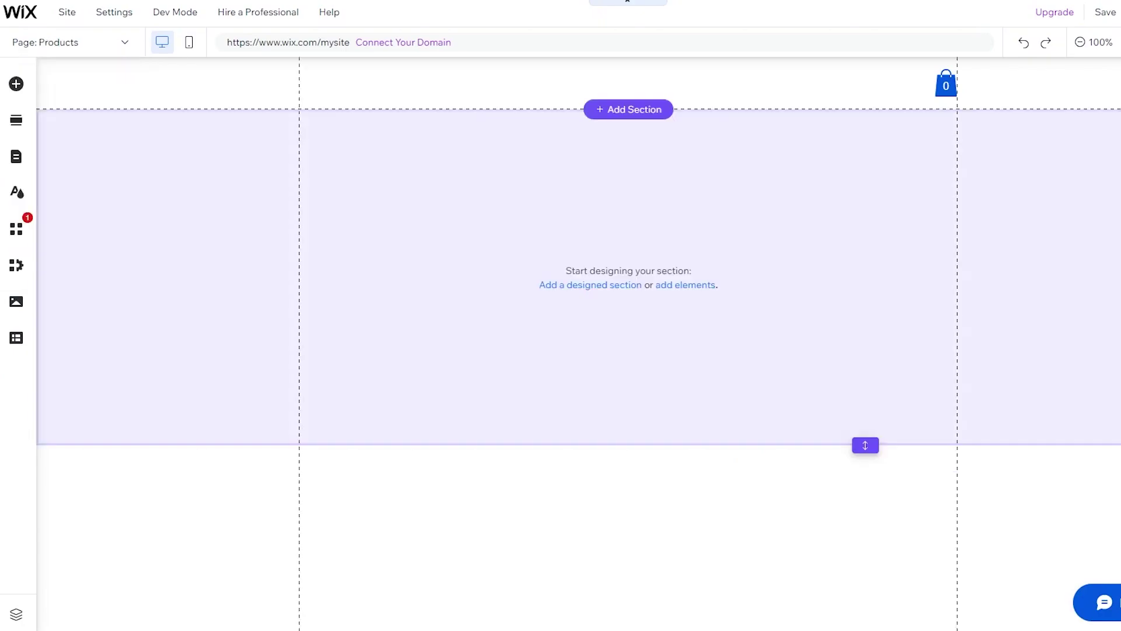